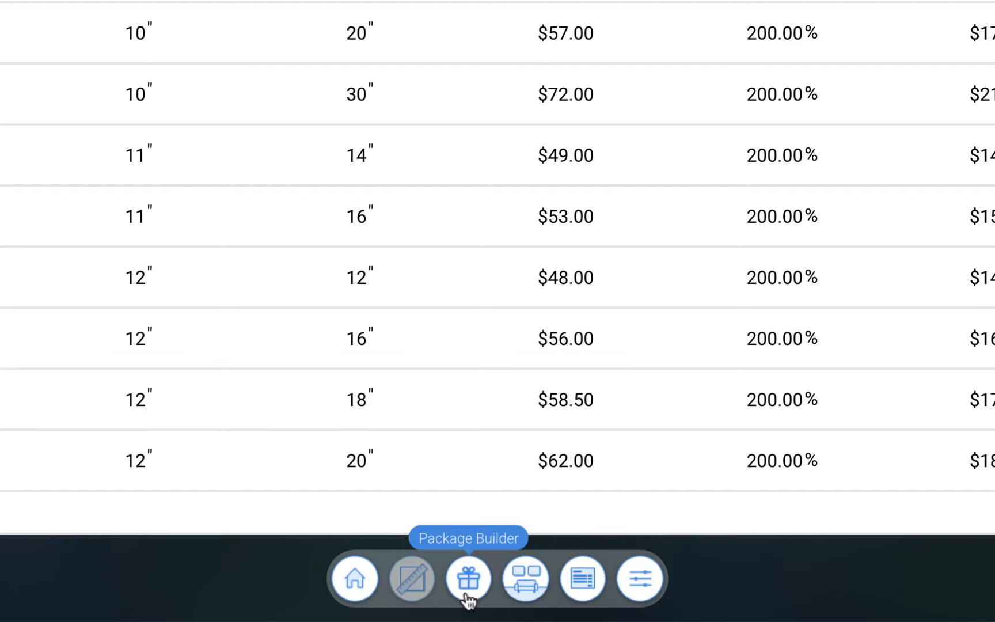
- Open the Package Builder and look through the existing default packages
left_click(468, 598)
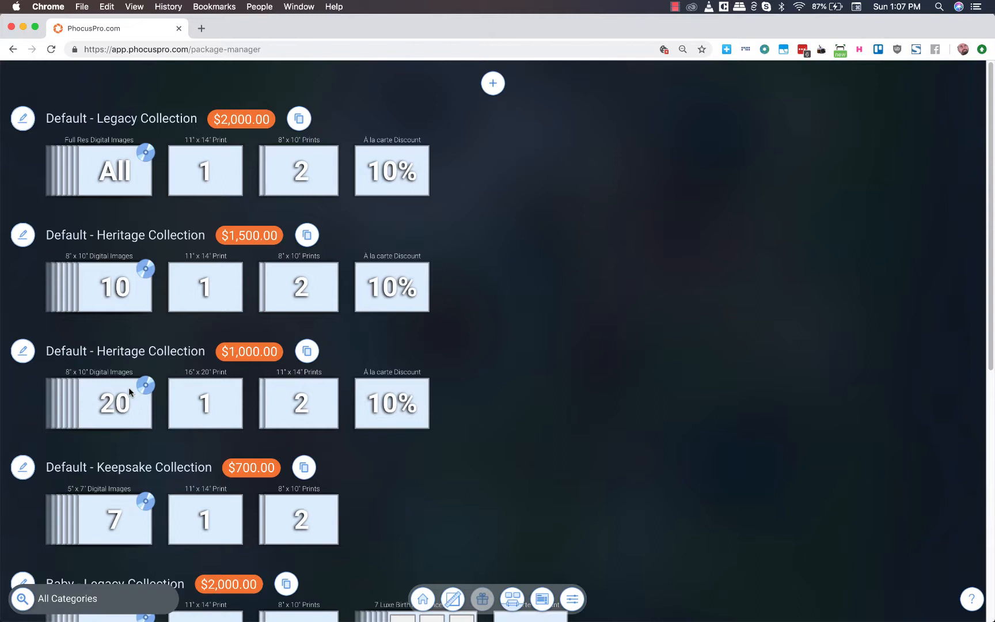
scroll(118, 423, "down", 1)
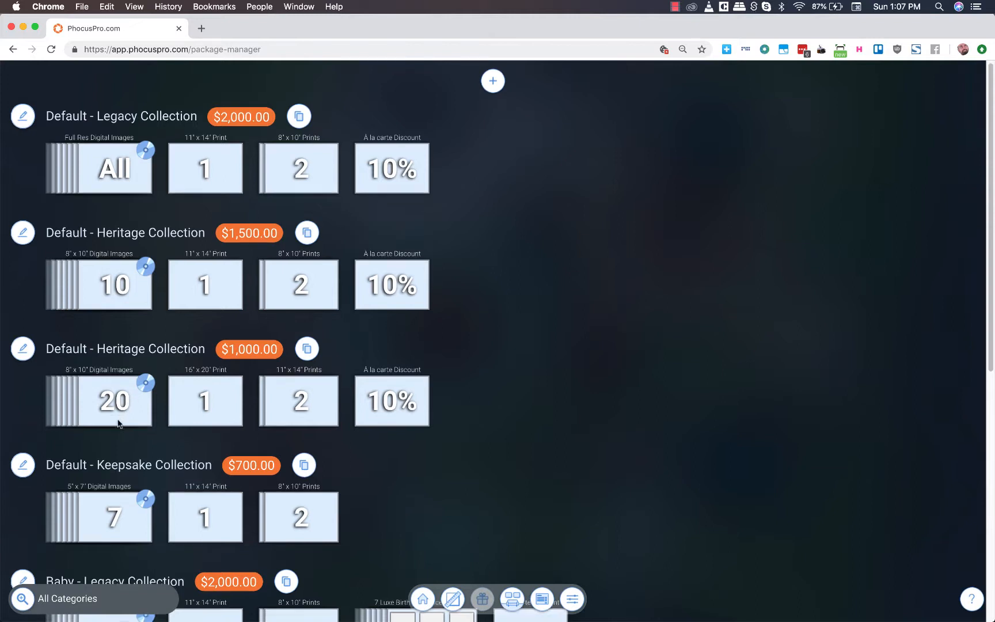
scroll(129, 407, "up", 1)
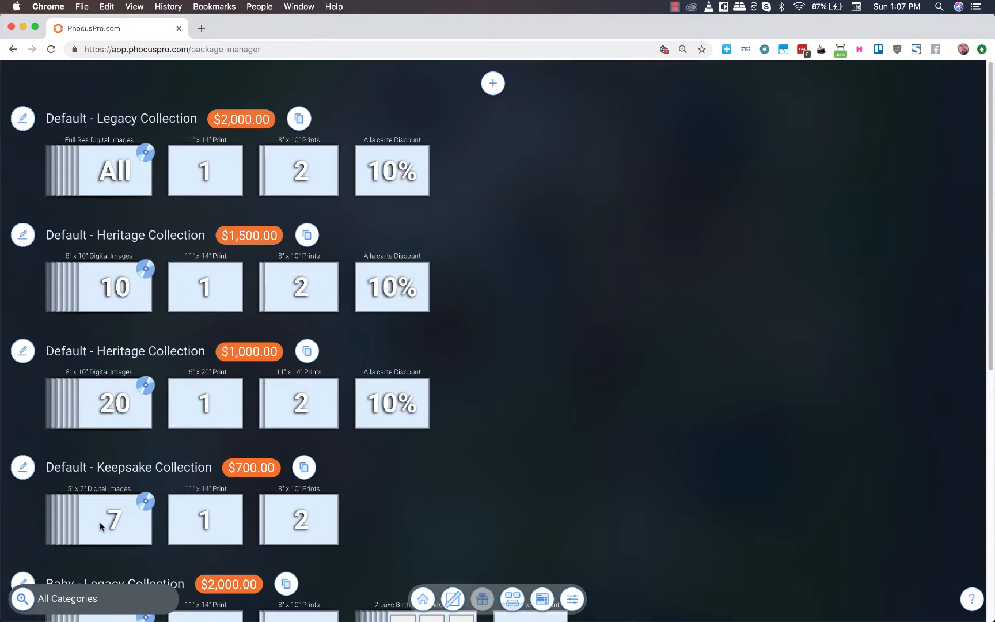
- Delete the Baby - Keepsake Collection and Default - Legacy Collection packages
scroll(101, 521, "down", 10)
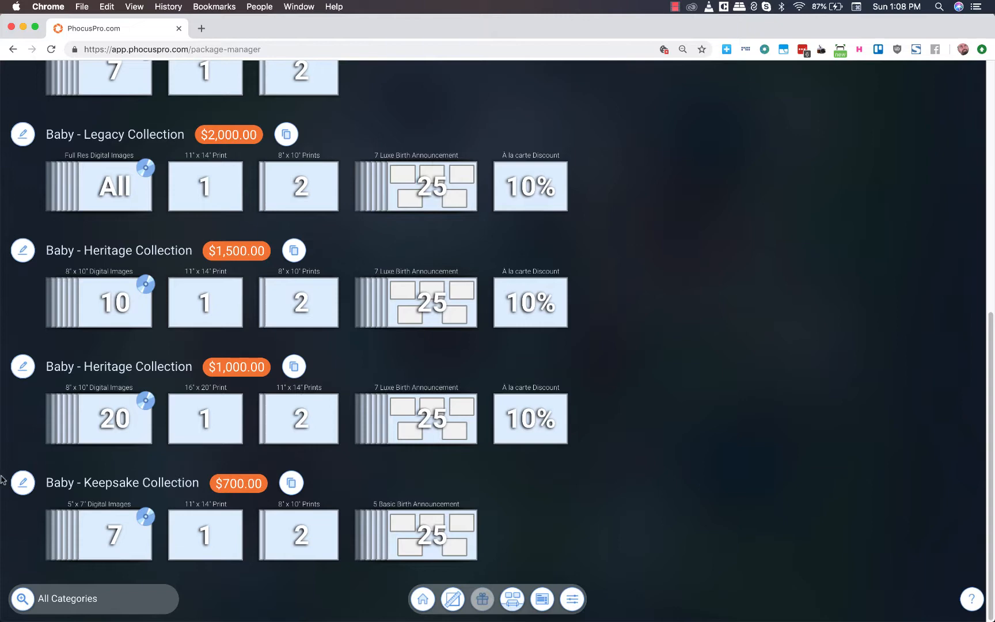
left_click(22, 489)
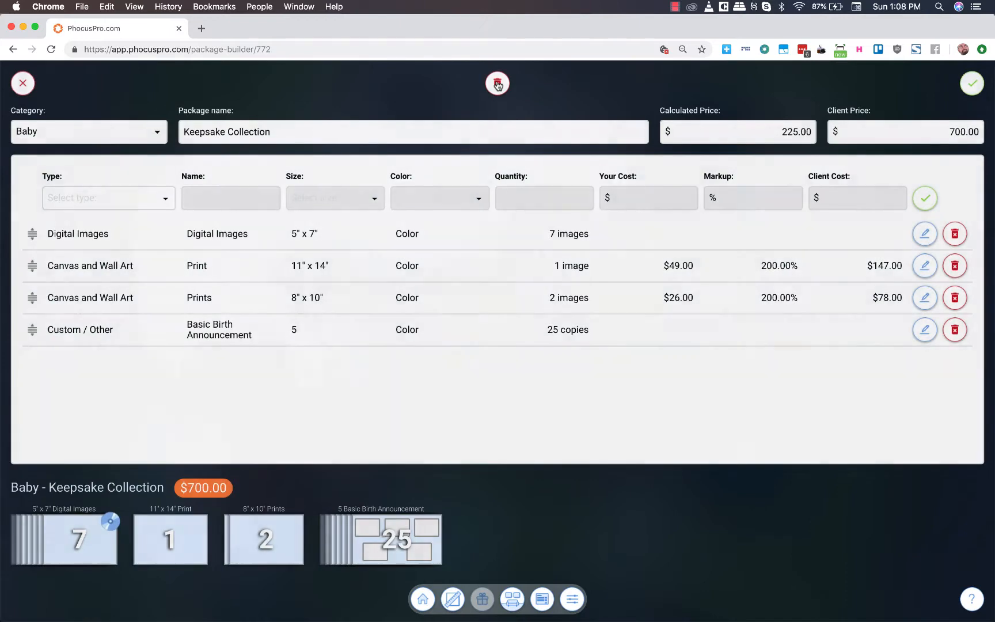
left_click(498, 85)
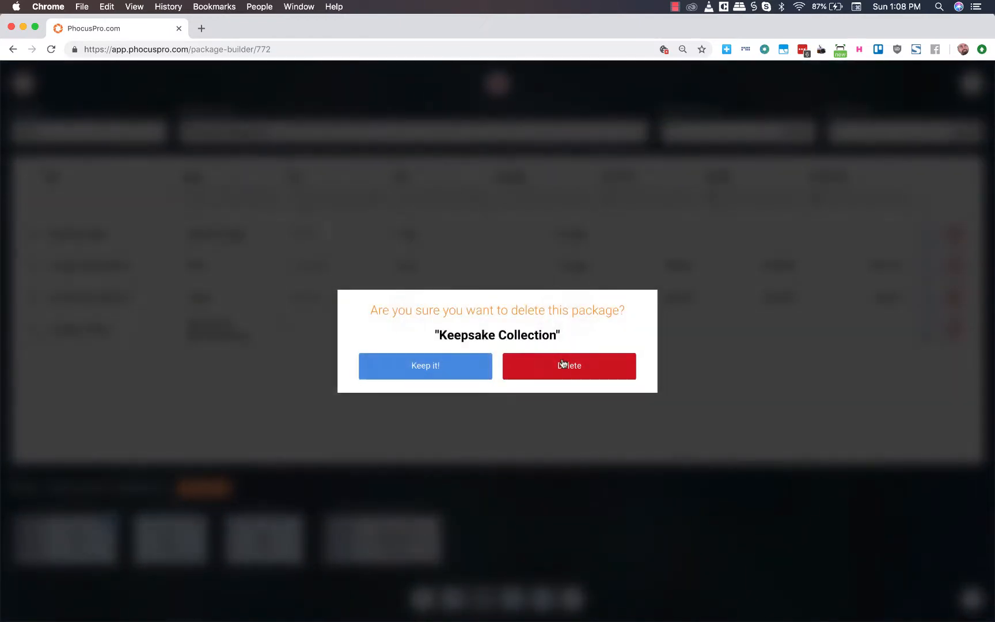
left_click(563, 365)
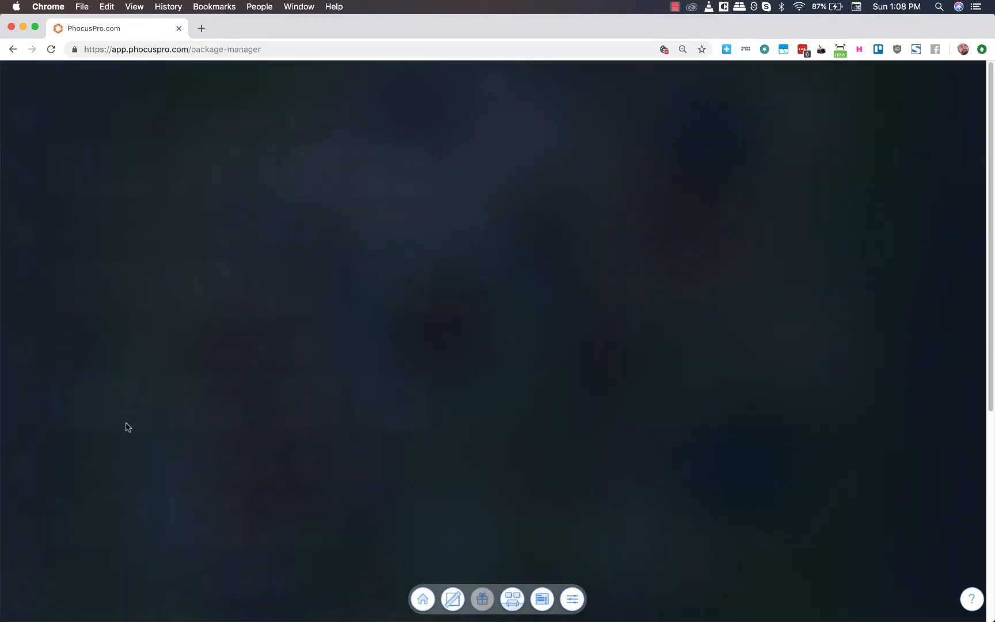
left_click(22, 119)
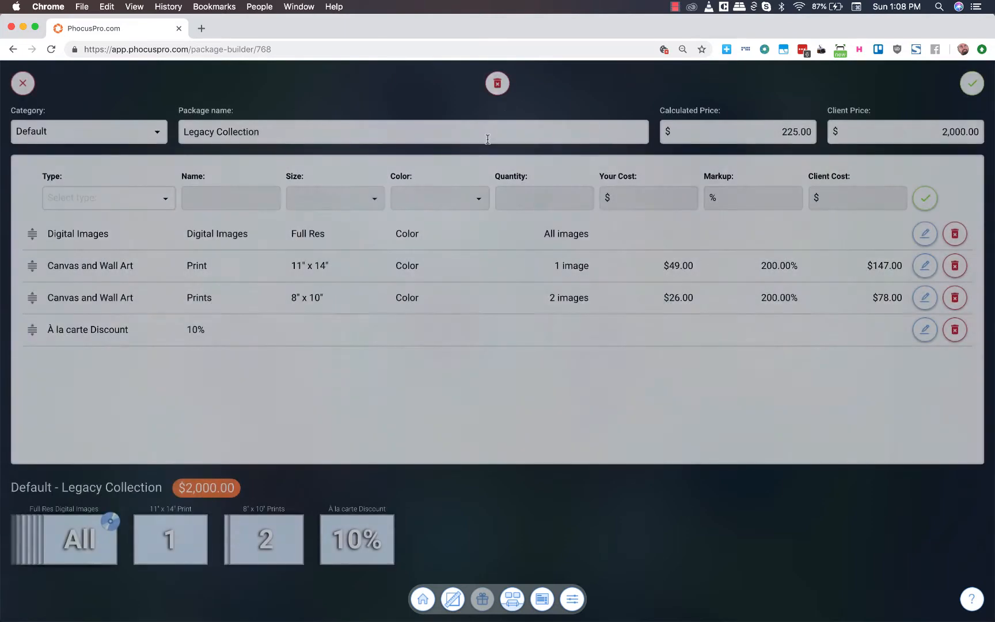
left_click(498, 83)
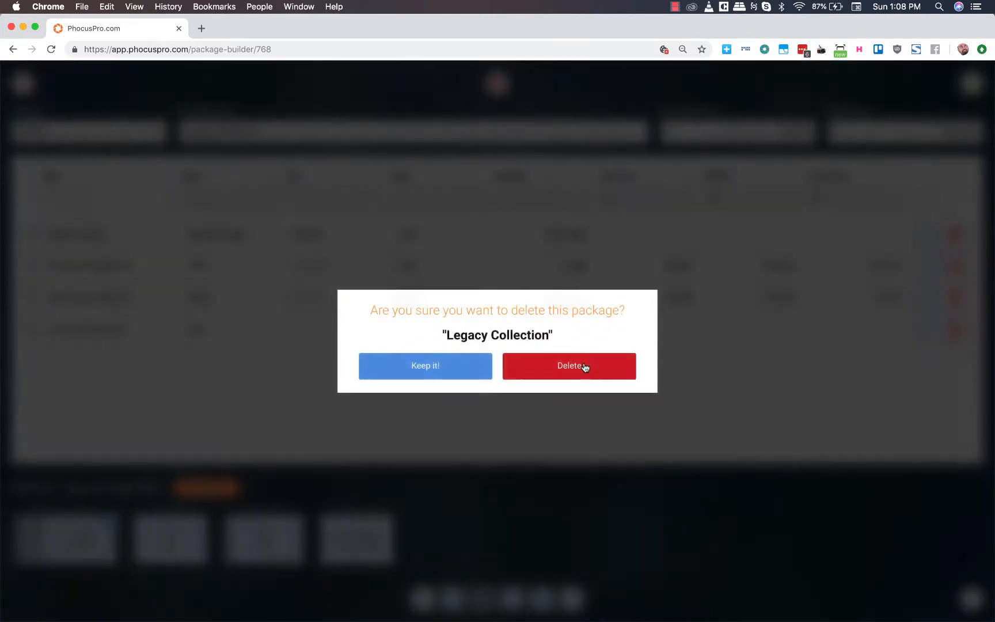
left_click(581, 367)
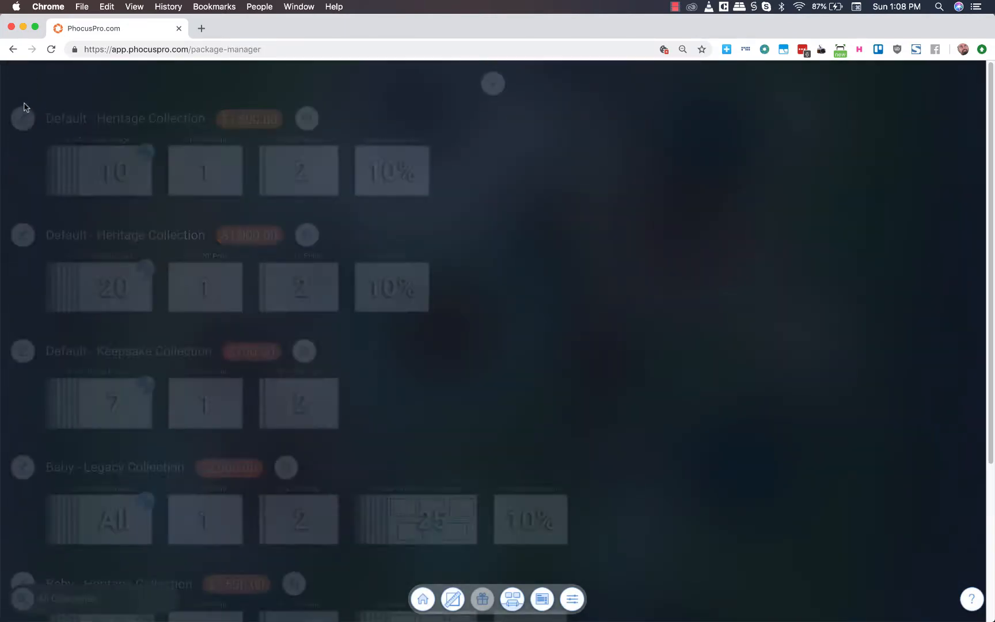
- Delete both Default - Heritage Collection packages, the $1,500.00 one and the $1,000.00 one
left_click(21, 119)
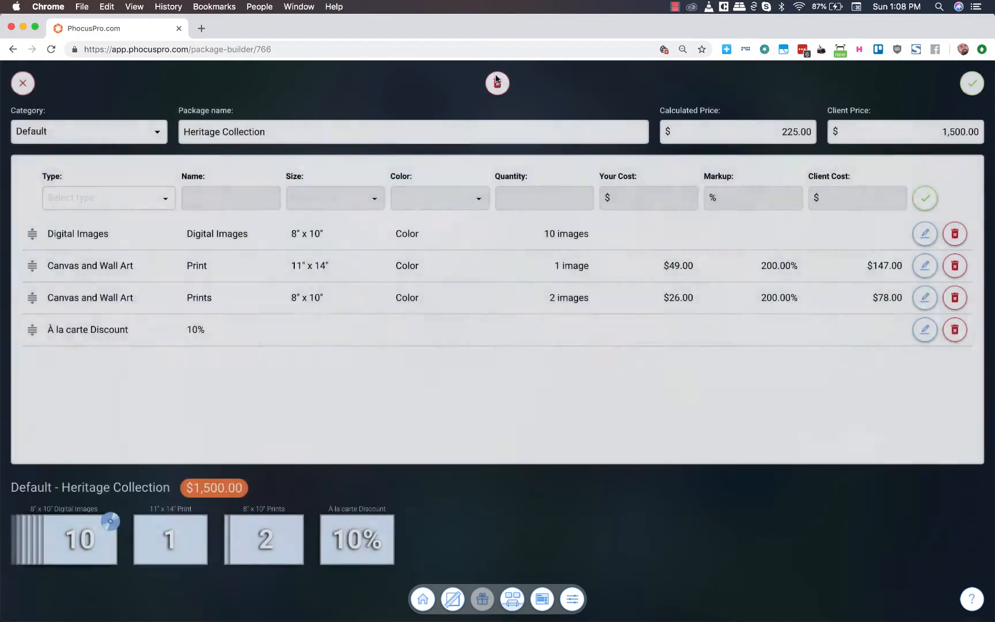
left_click(498, 84)
left_click(561, 370)
left_click(113, 116)
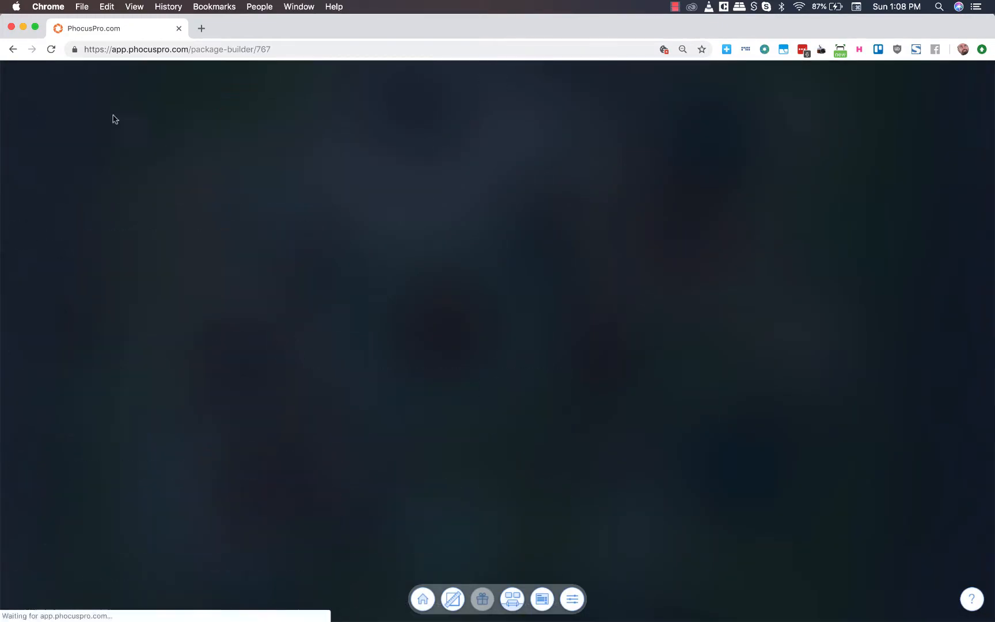
left_click(497, 83)
left_click(567, 367)
- Delete the Default - Keepsake Collection and Baby - Legacy Collection packages
left_click(22, 119)
left_click(497, 84)
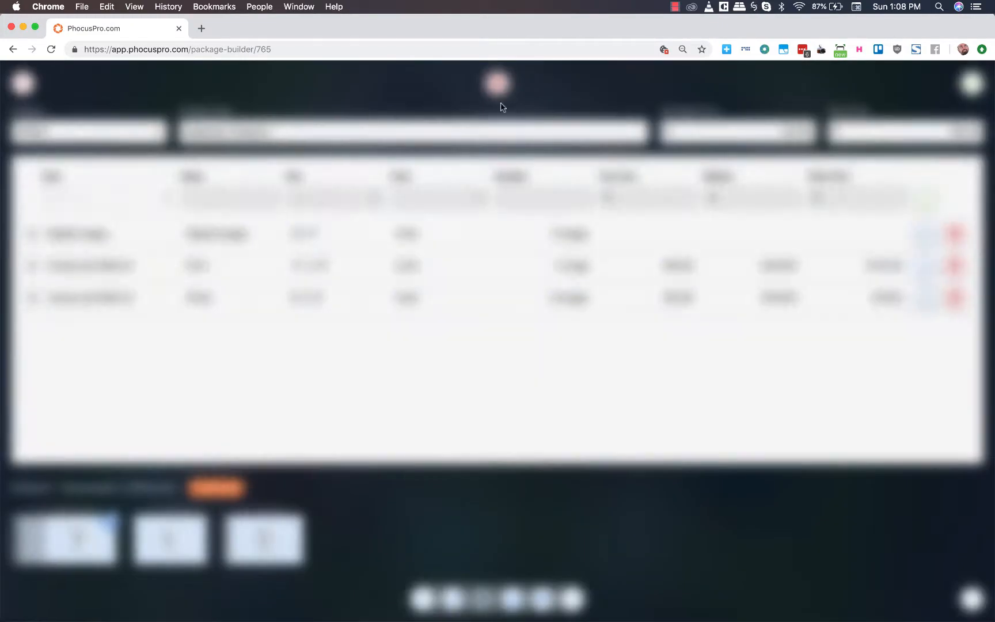
left_click(565, 368)
left_click(21, 124)
left_click(497, 84)
left_click(566, 368)
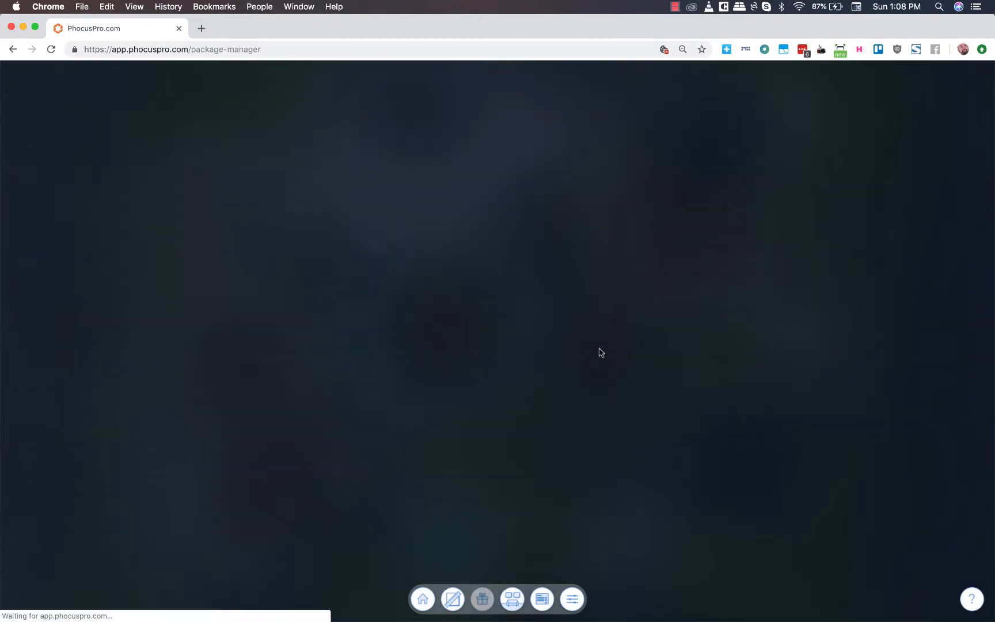
- Delete the two remaining Baby - Heritage Collection packages so that the package list is empty
left_click(22, 119)
left_click(497, 84)
left_click(565, 372)
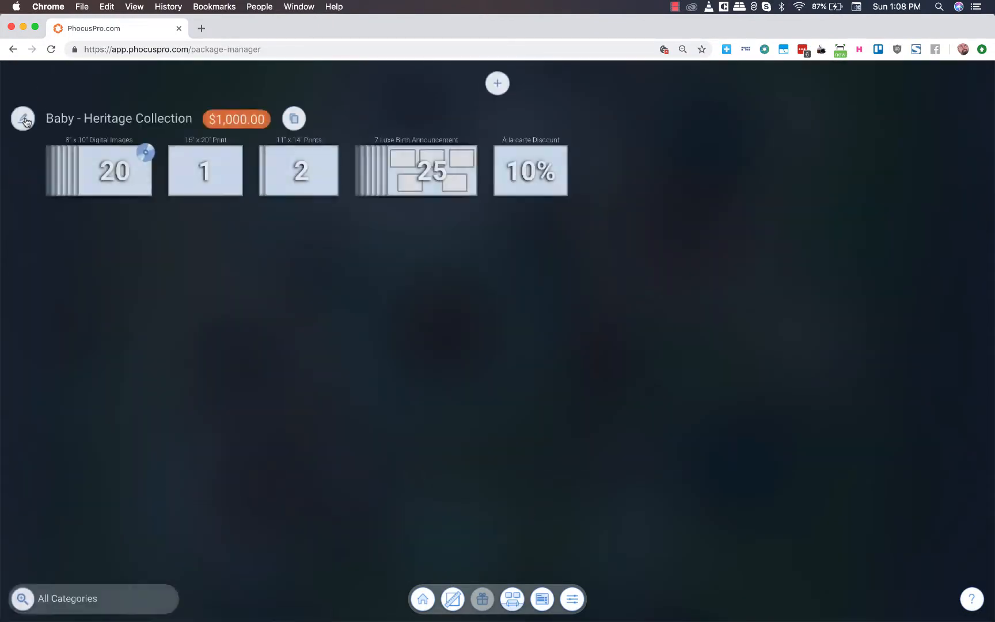
left_click(23, 120)
left_click(498, 83)
left_click(566, 369)
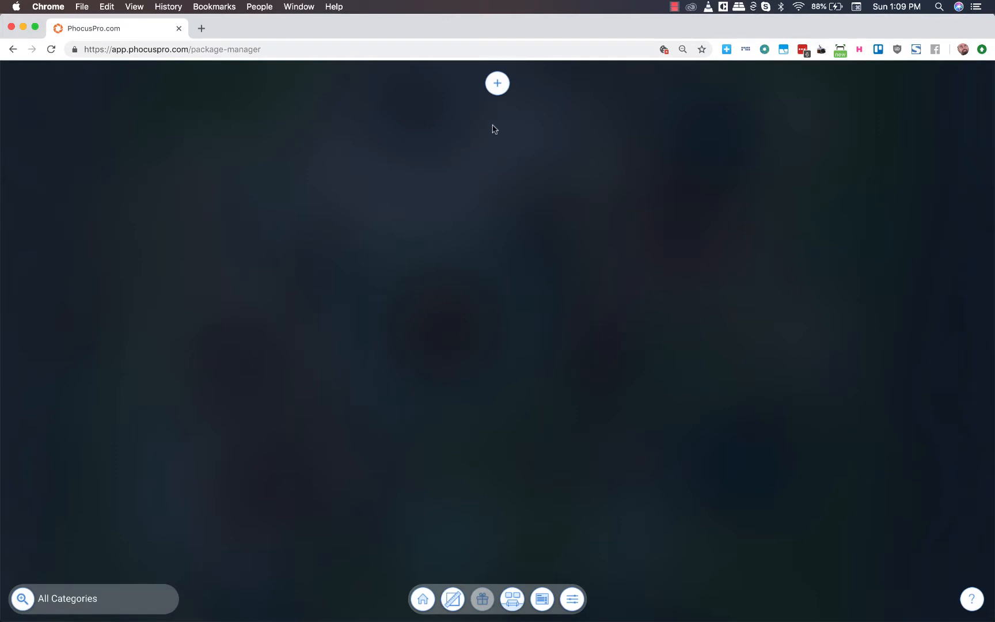
- Create a new package named "Keepsake Collection" in the Default category with a client price of $700
left_click(498, 86)
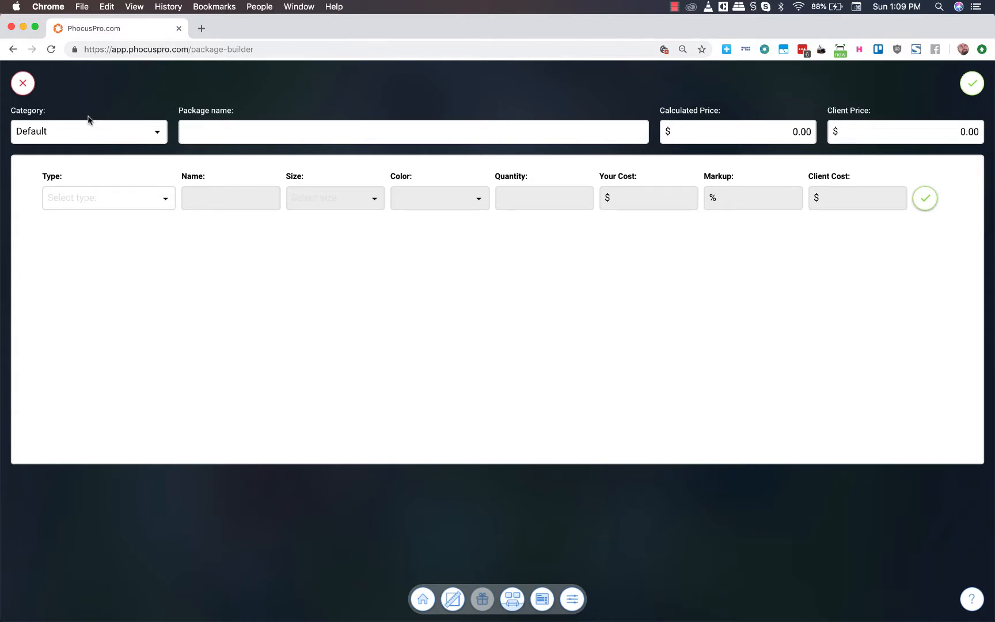
left_click(223, 137)
key("alt+super+2")
key("super+Tab")
key("super+Tab")
type("Keepsake Collection")
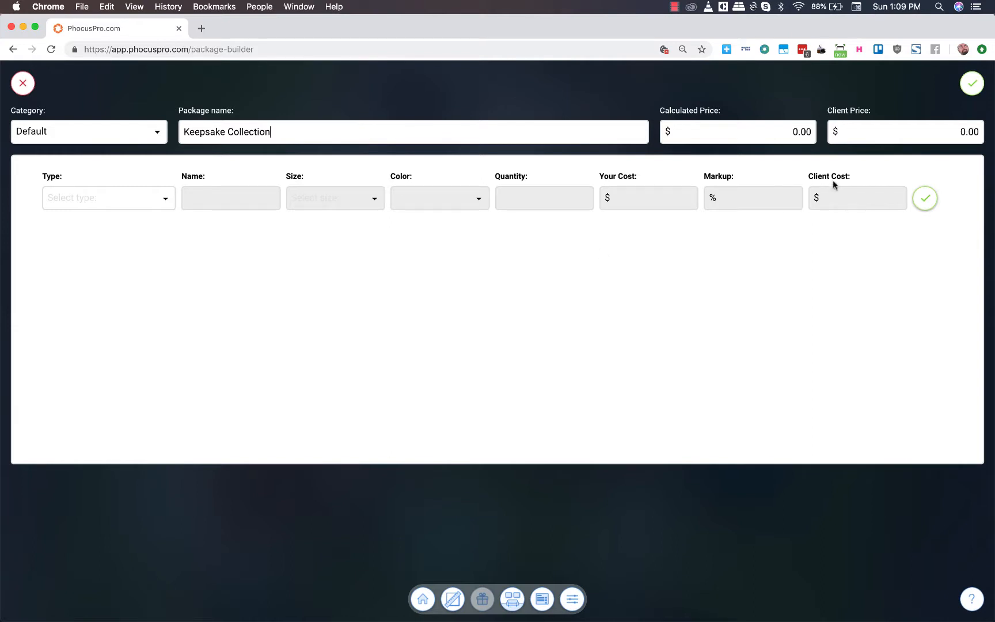
left_click(925, 133)
type("700")
- Check the Keepsake contents in Preview's pricing guide, and start a Digital Images item named "Digital Images" in the package
key("super+Tab")
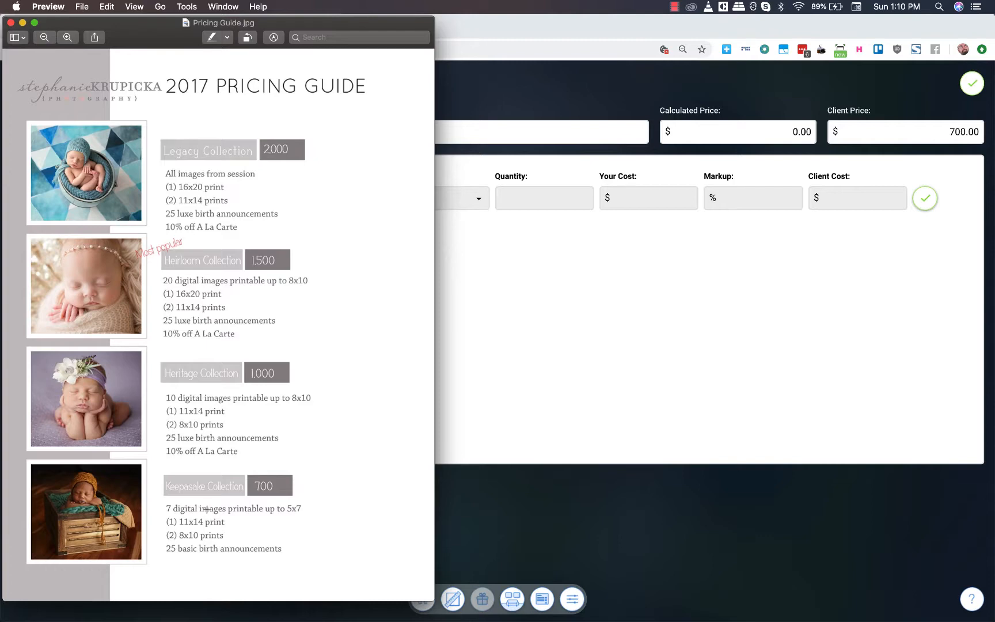
left_click(484, 378)
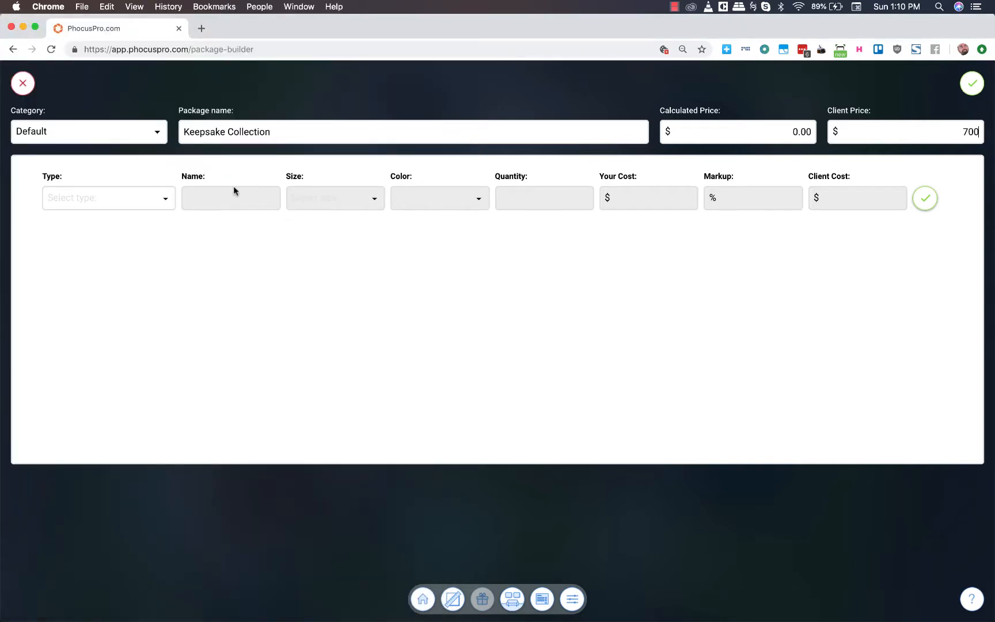
left_click(129, 194)
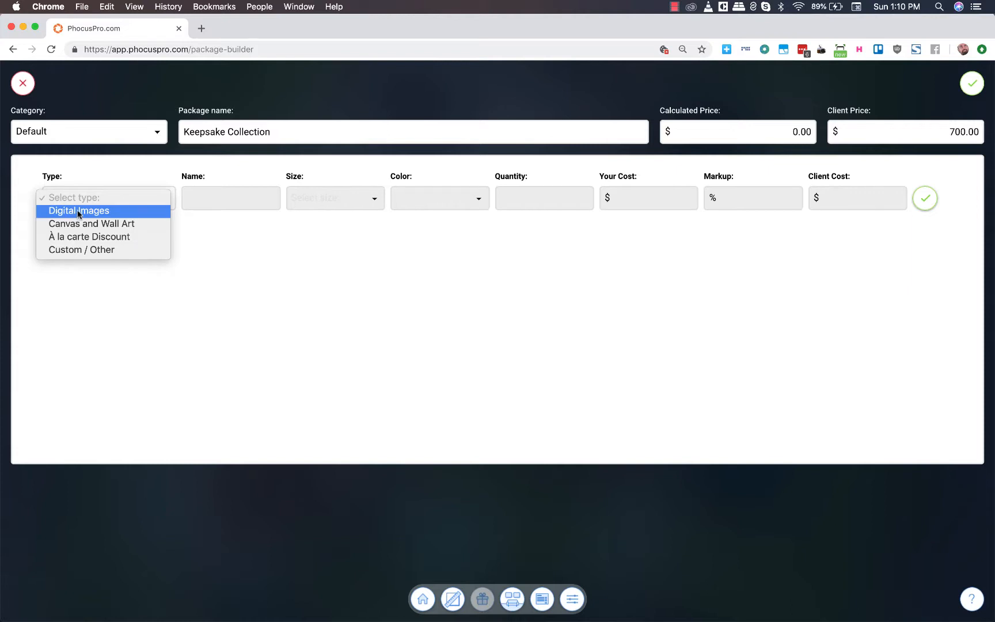
left_click(128, 210)
type("/")
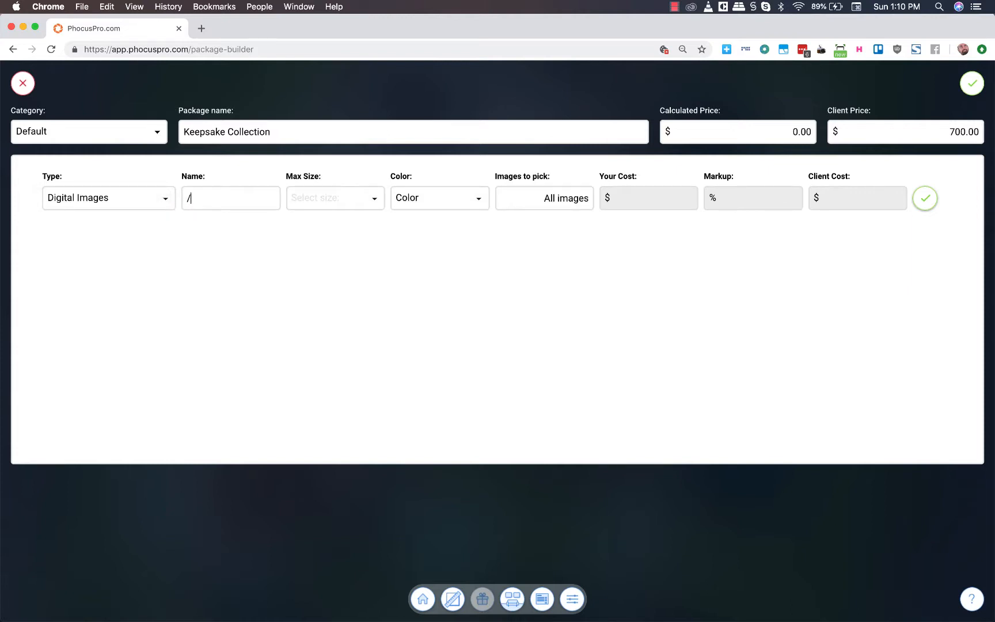
type("Digitla")
key("BackSpace")
key("BackSpace")
type("al Images")
- Set the digital images' max size to 5" x 7" with 7 images to pick, and add the item to the package
left_click(331, 198)
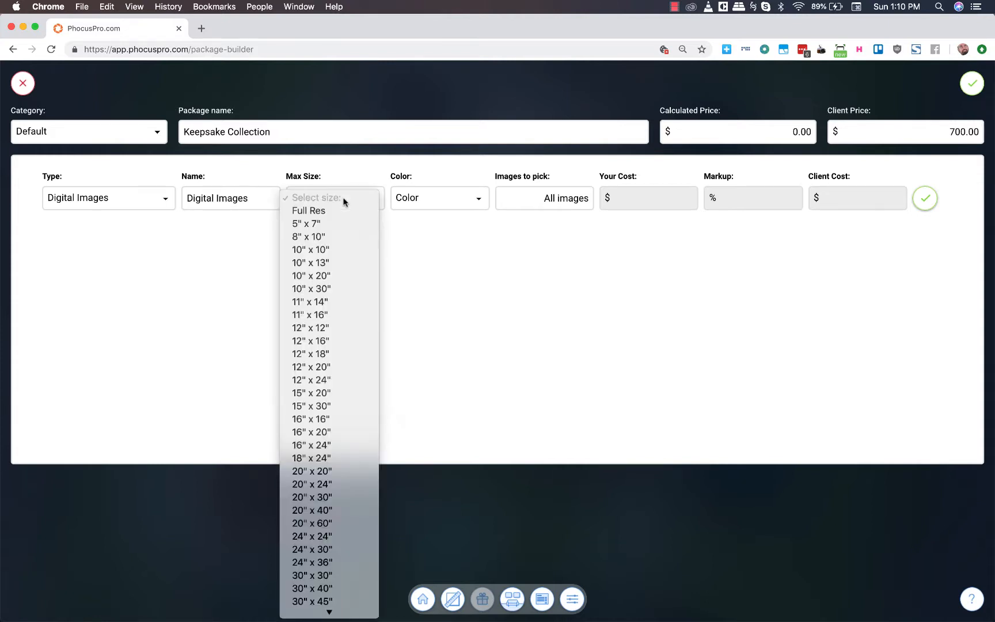
left_click(299, 225)
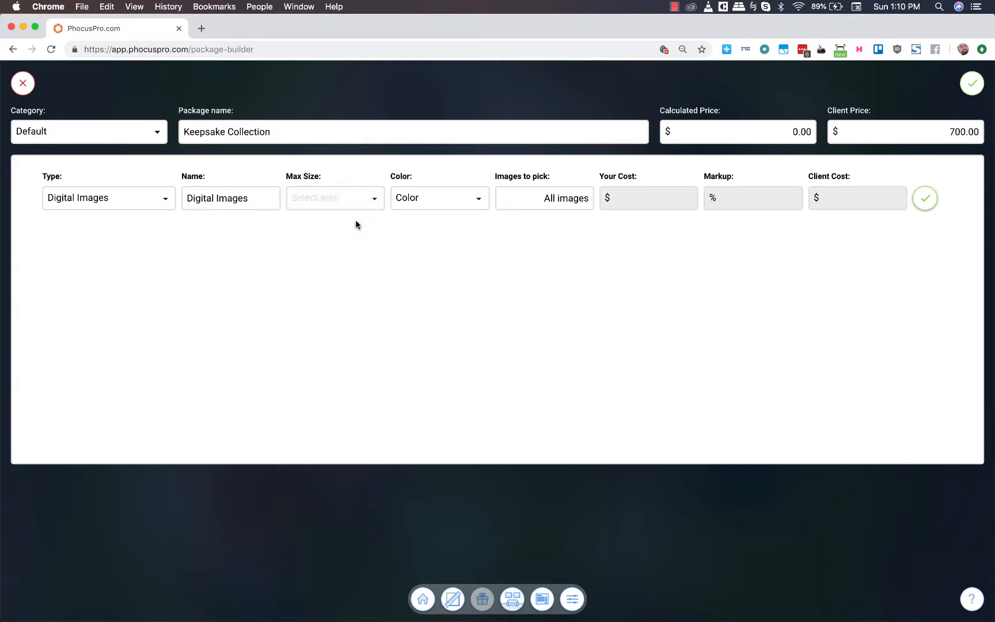
left_click(555, 197)
left_click(925, 201)
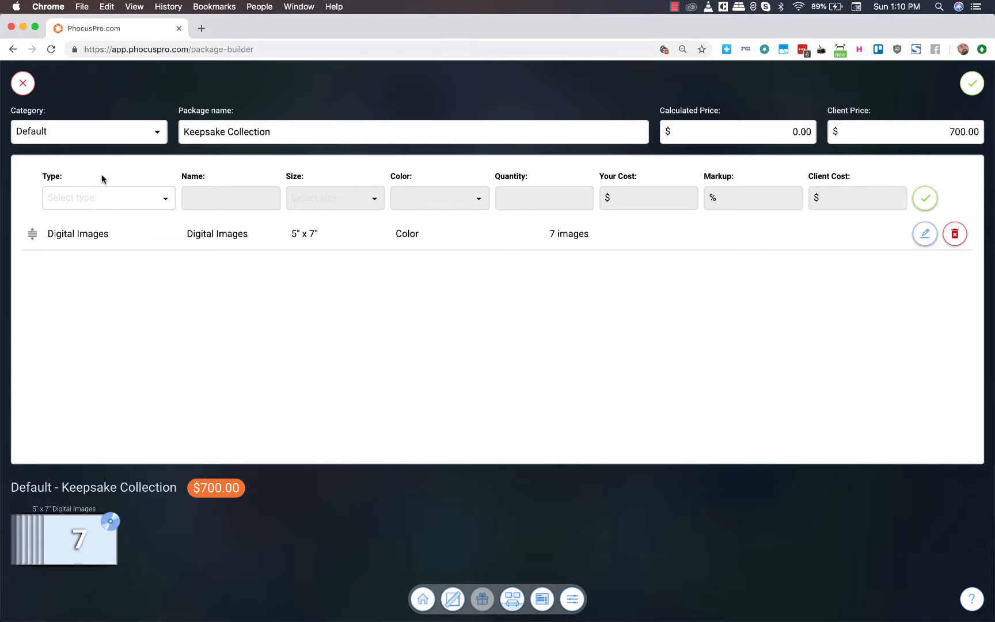
- Check the pricing guide in Preview again, and start a Canvas and Wall Art item named "Print" in the package
key("super+Tab")
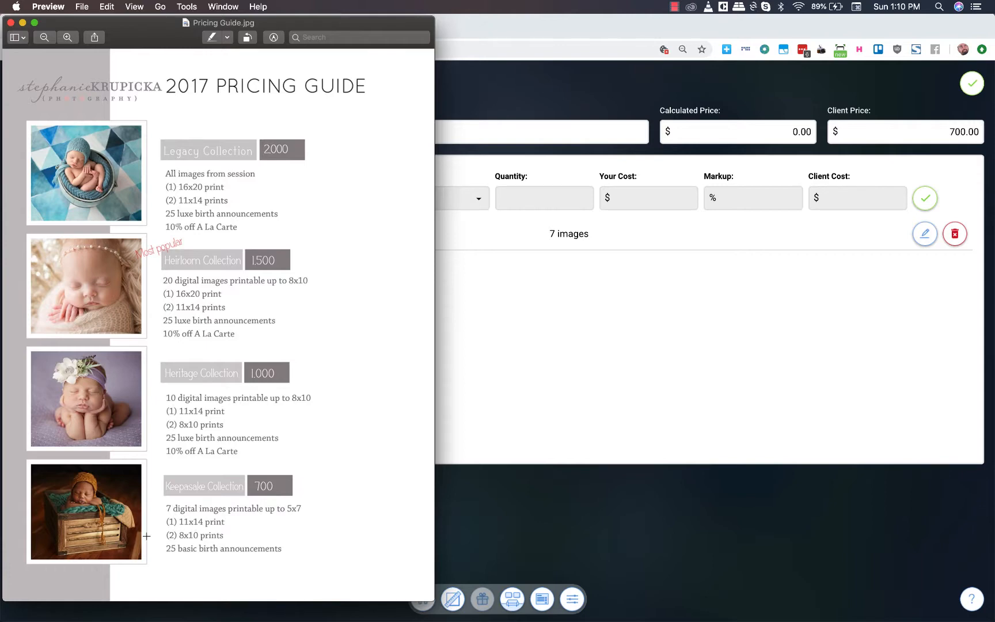
left_click(575, 337)
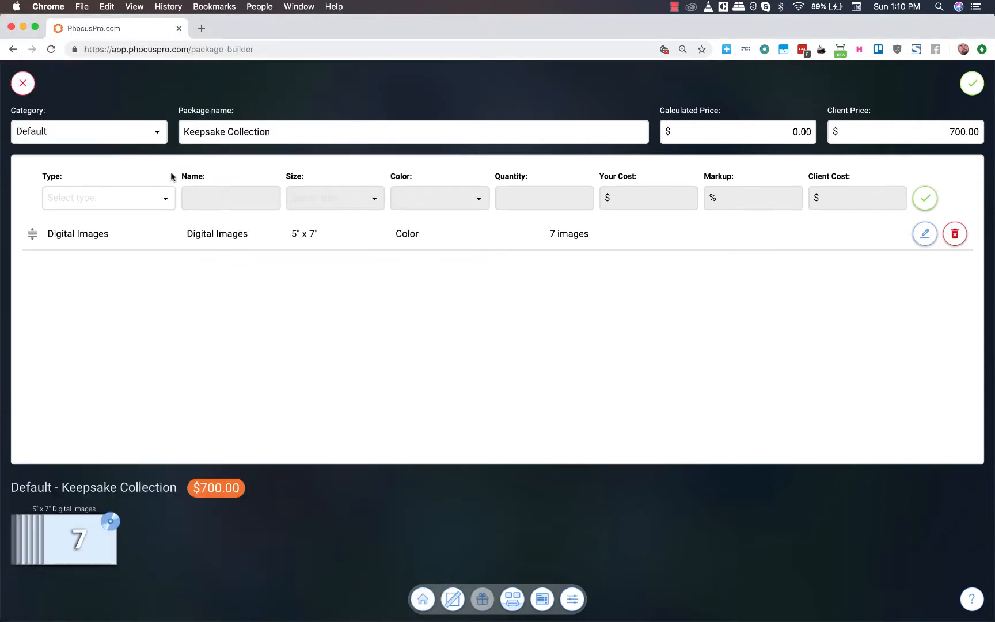
left_click(140, 198)
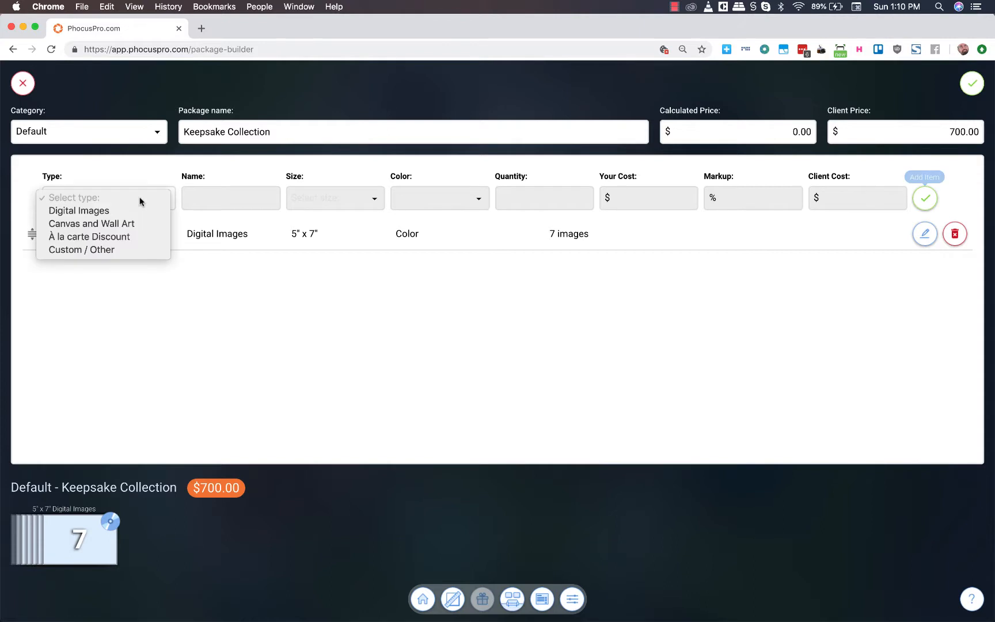
left_click(96, 225)
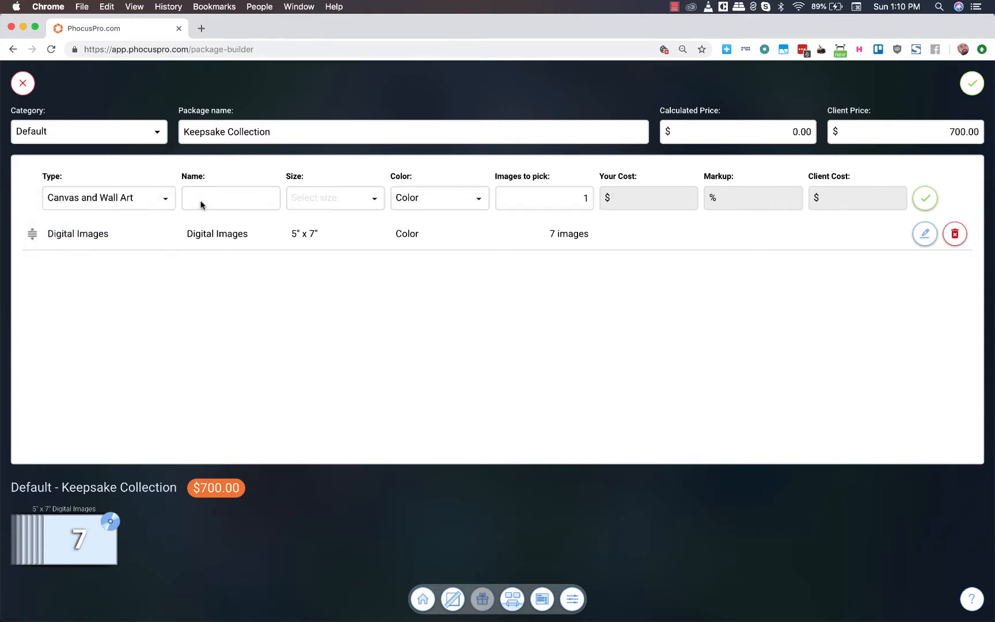
left_click(202, 204)
type("Print")
- Set the print's size to 11" x 14" according to the pricing guide in Preview
left_click(351, 199)
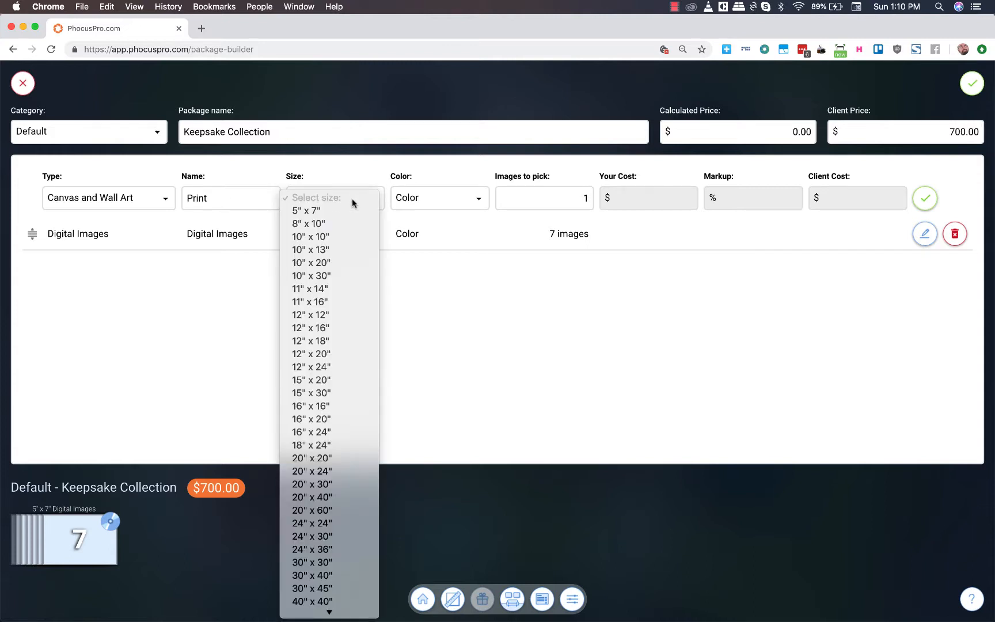
left_click(338, 211)
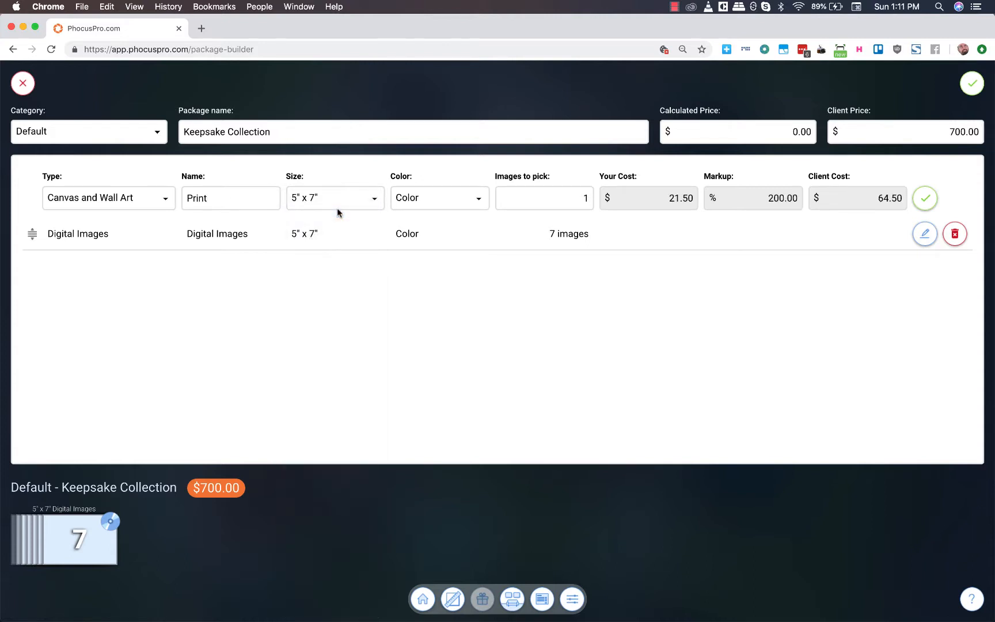
key("super+Tab")
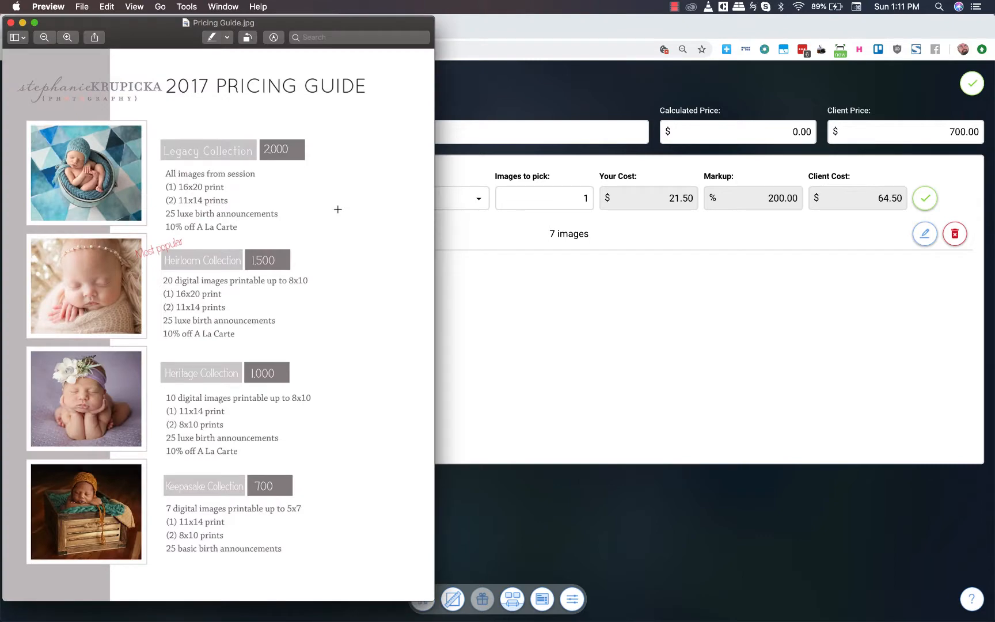
key("super+Tab")
left_click(364, 190)
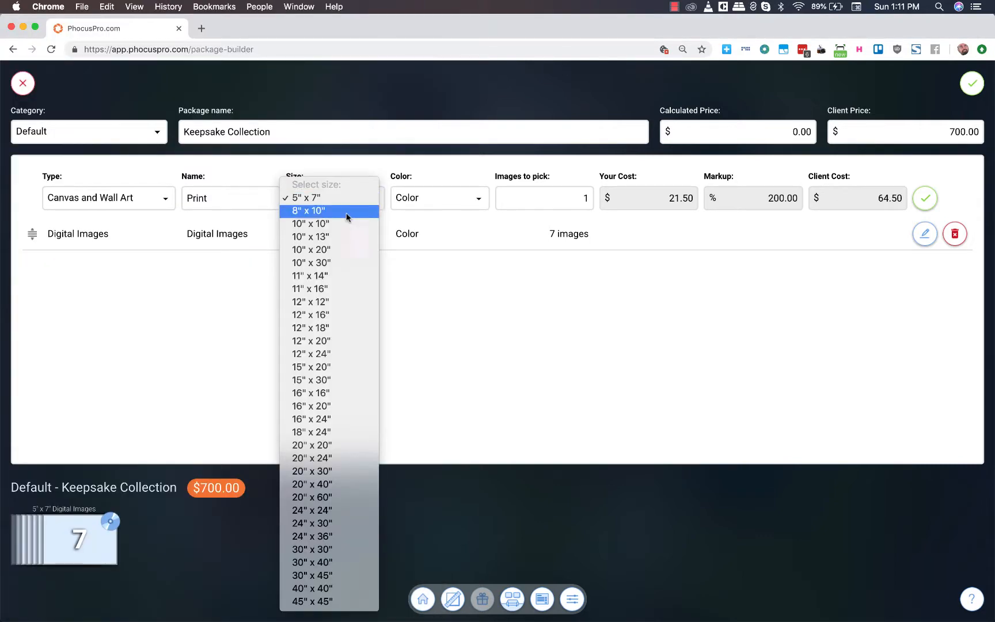
left_click(325, 275)
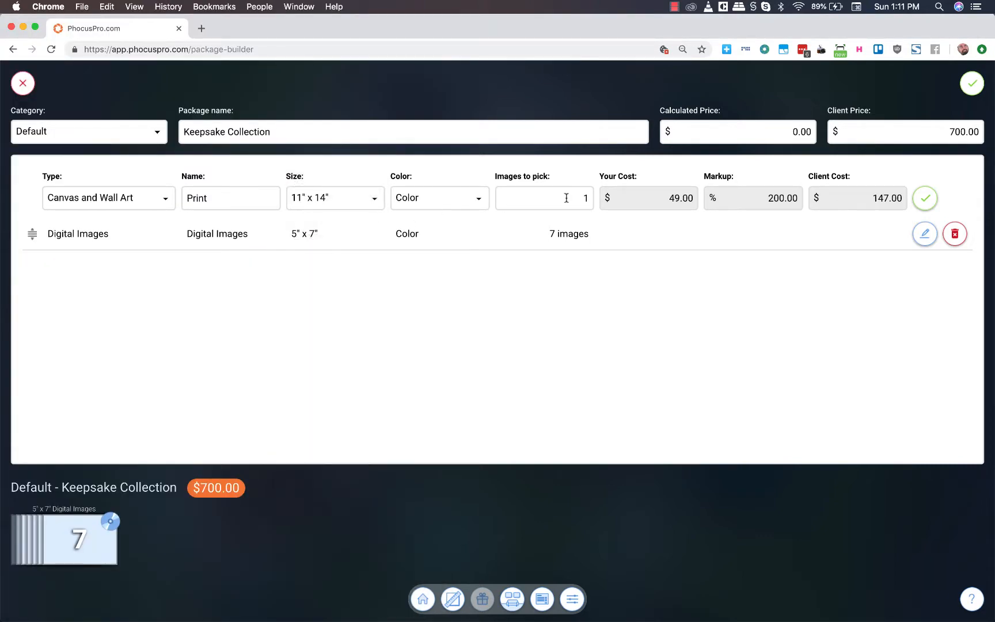
left_click(316, 203)
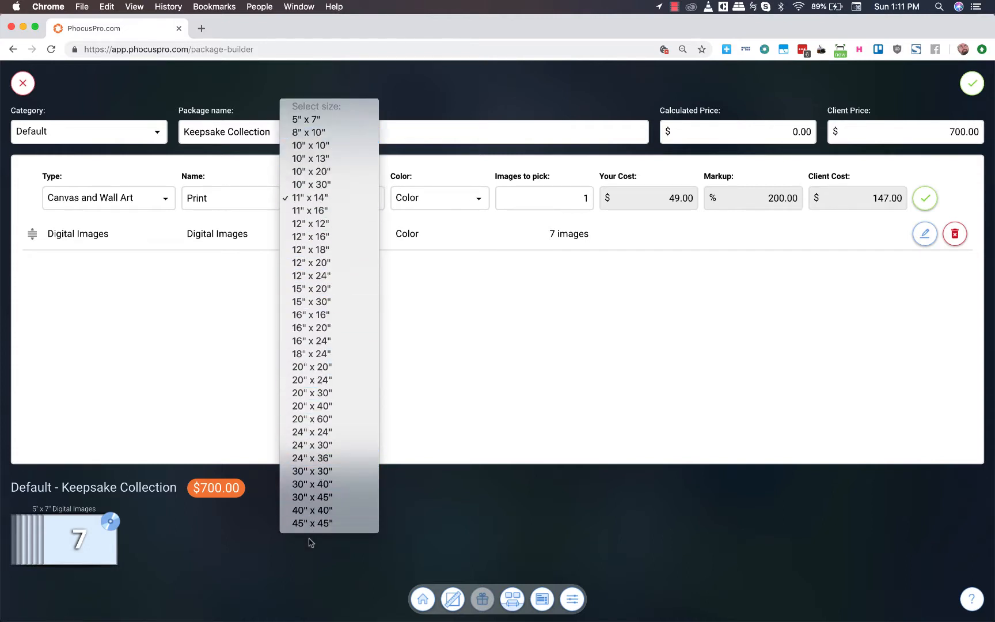
- Add the 11" x 14" print to the package and check the remaining Keepsake contents in Preview's pricing guide
left_click(365, 200)
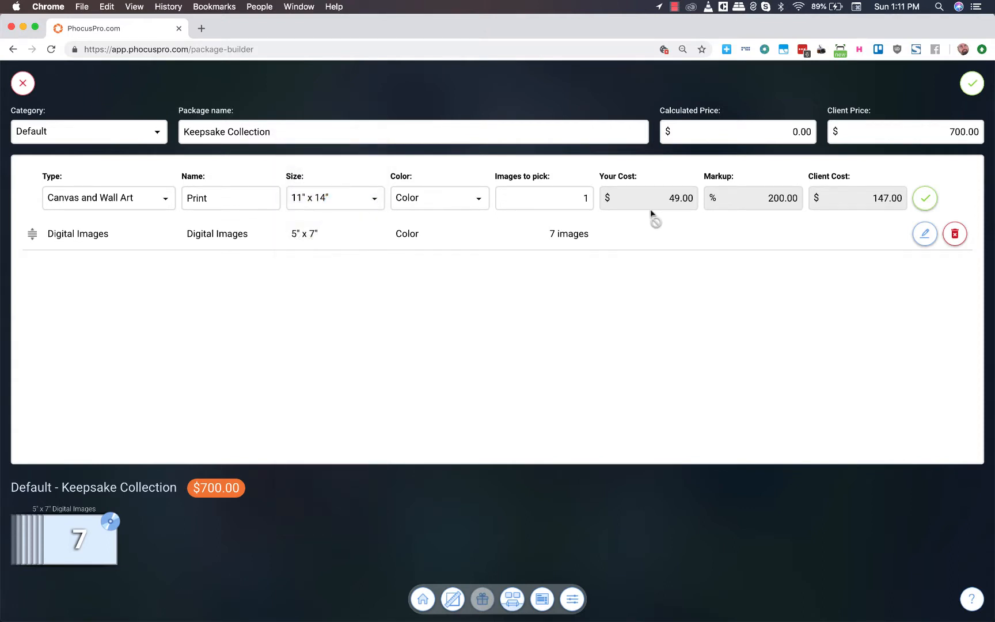
left_click(934, 201)
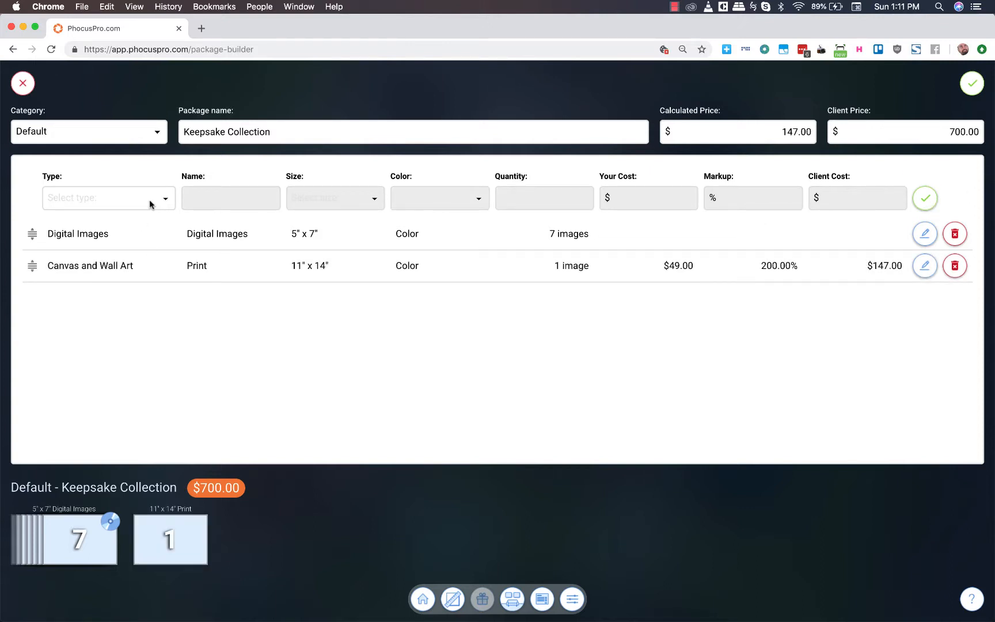
key("super+Tab")
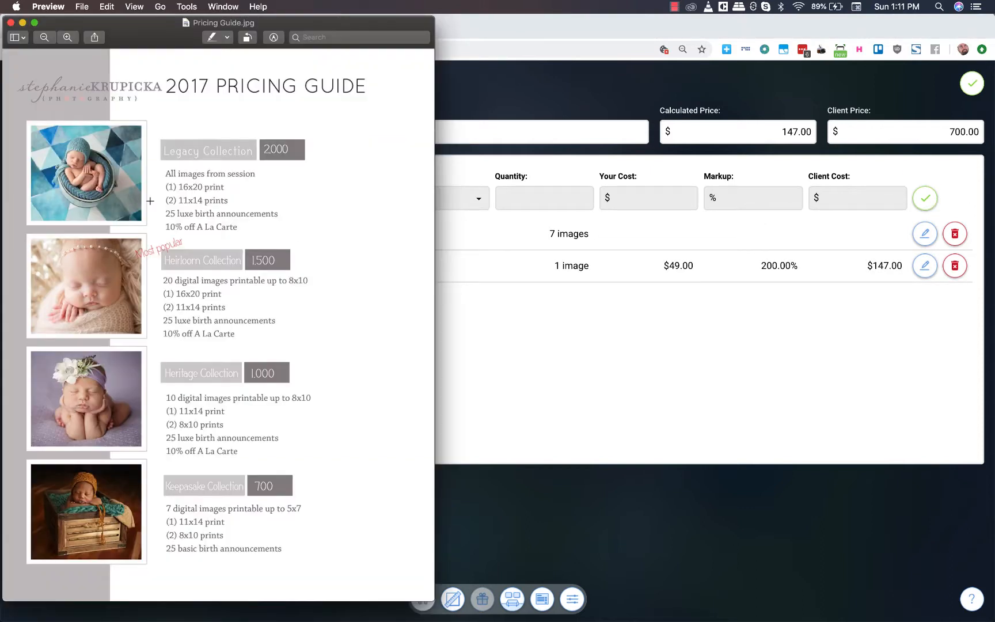
left_click(478, 367)
- Add a Canvas and Wall Art item named "Prints" with size 8" x 10" and 2 images to pick
left_click(101, 200)
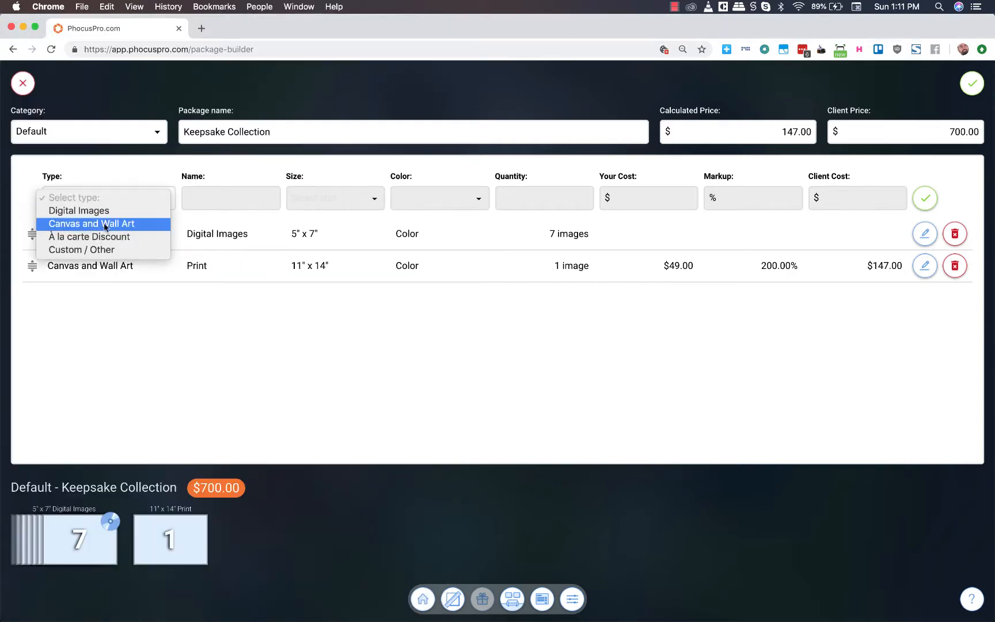
left_click(105, 225)
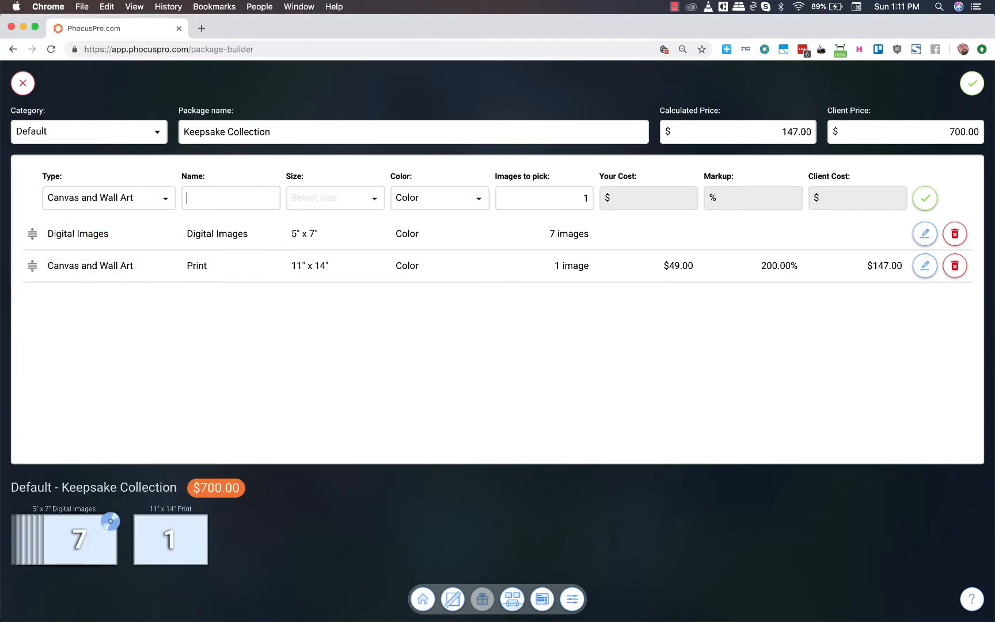
type("Prints")
left_click(363, 198)
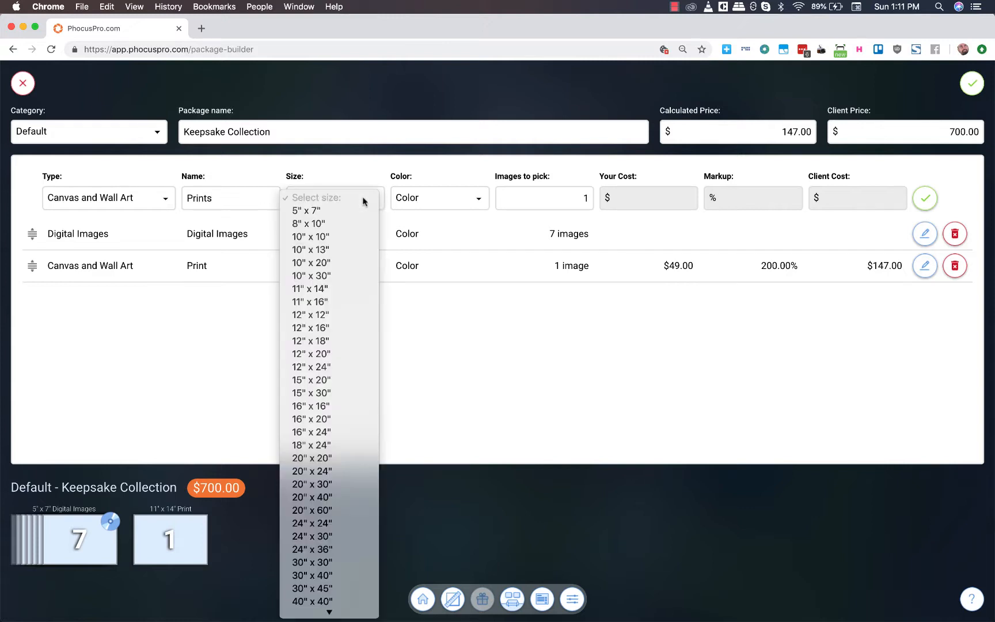
left_click(306, 224)
left_click_drag(564, 195, 593, 195)
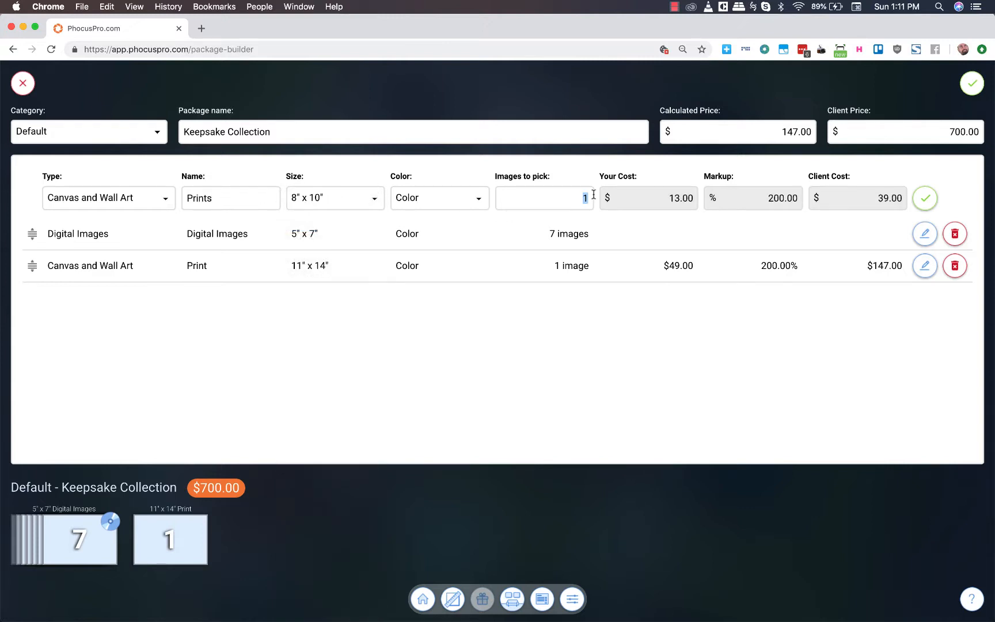
type("2")
left_click(925, 199)
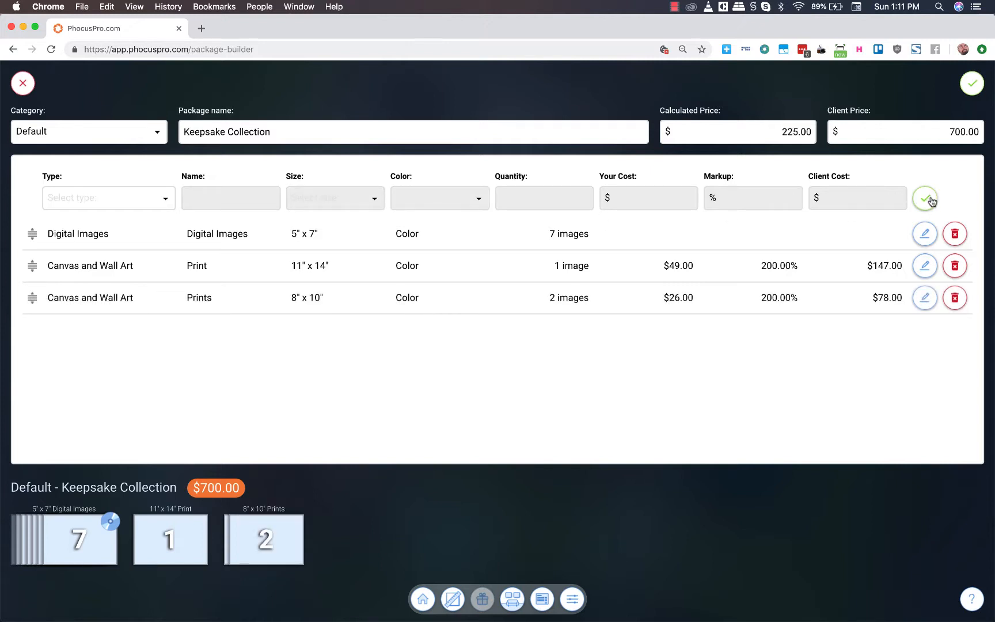
- Save the Keepsake Collection package and start a copy of it
left_click(971, 86)
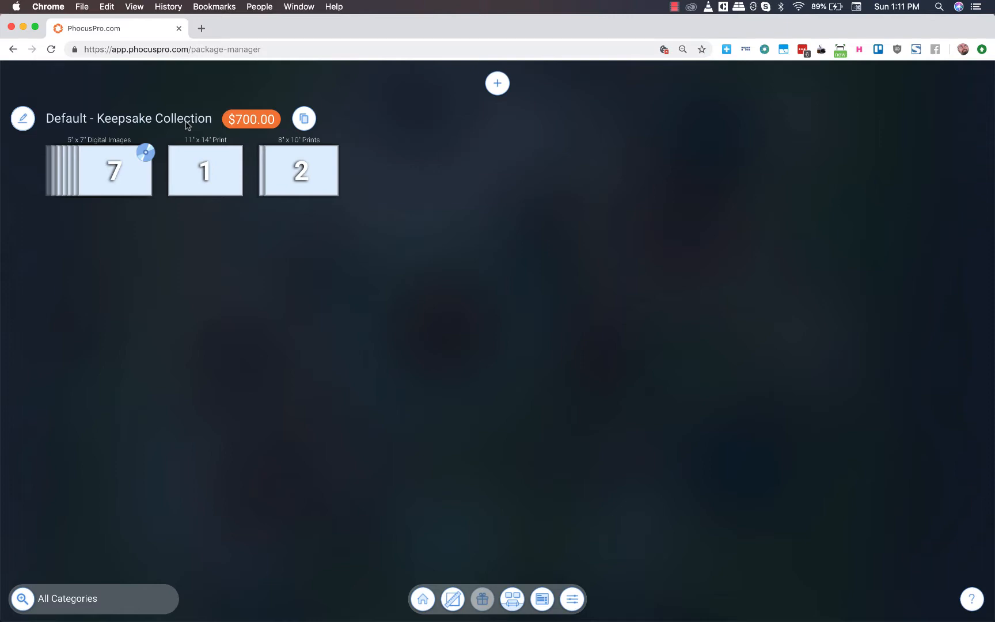
left_click(304, 119)
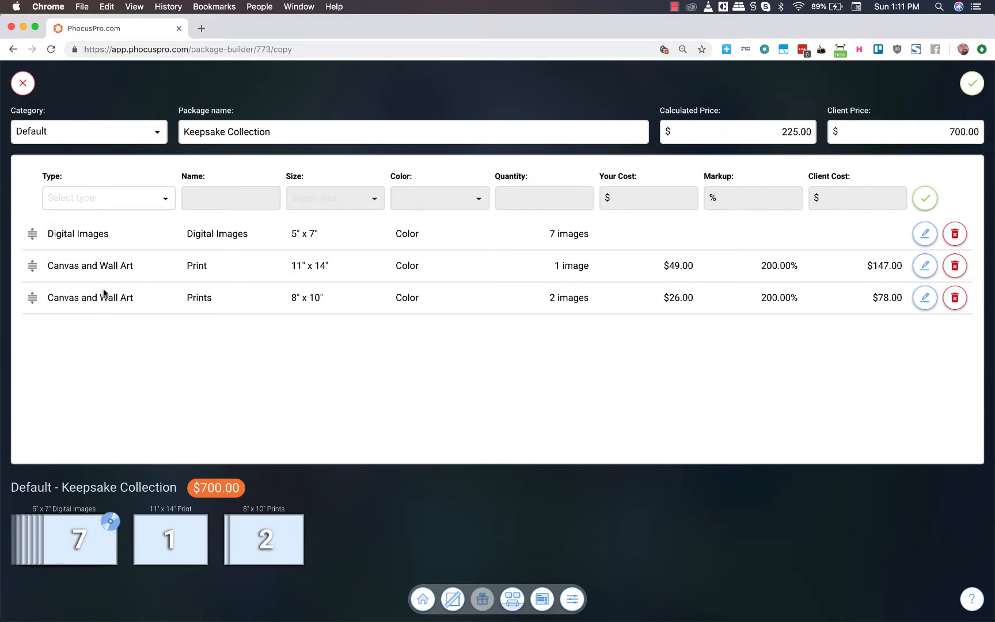
- Following Preview's pricing guide, rename the copied package to "Heritage Collection" and set its client price to $1,000
key("super+Tab")
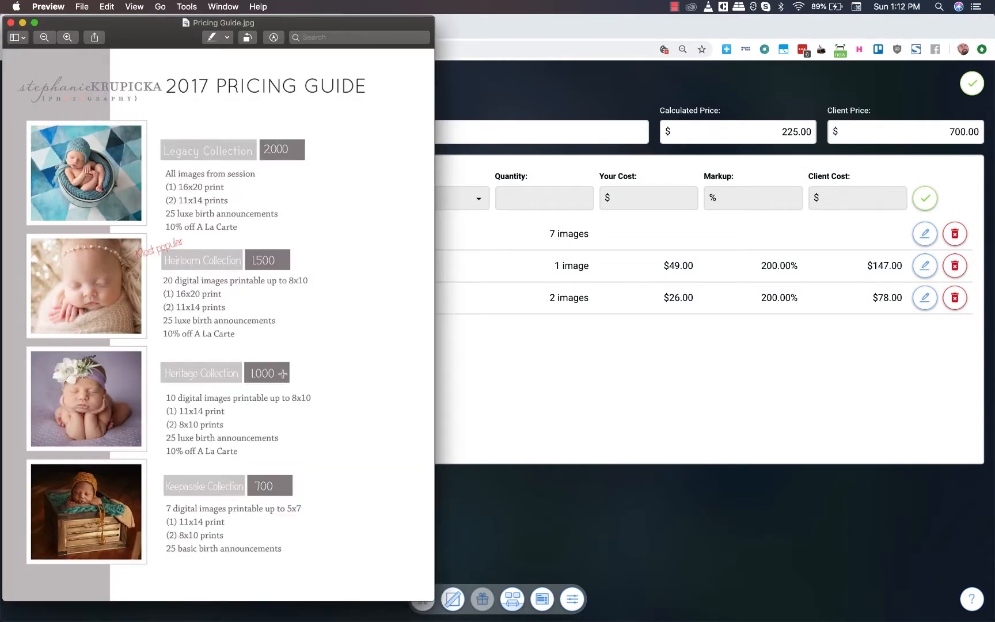
left_click(506, 368)
double_click(197, 130)
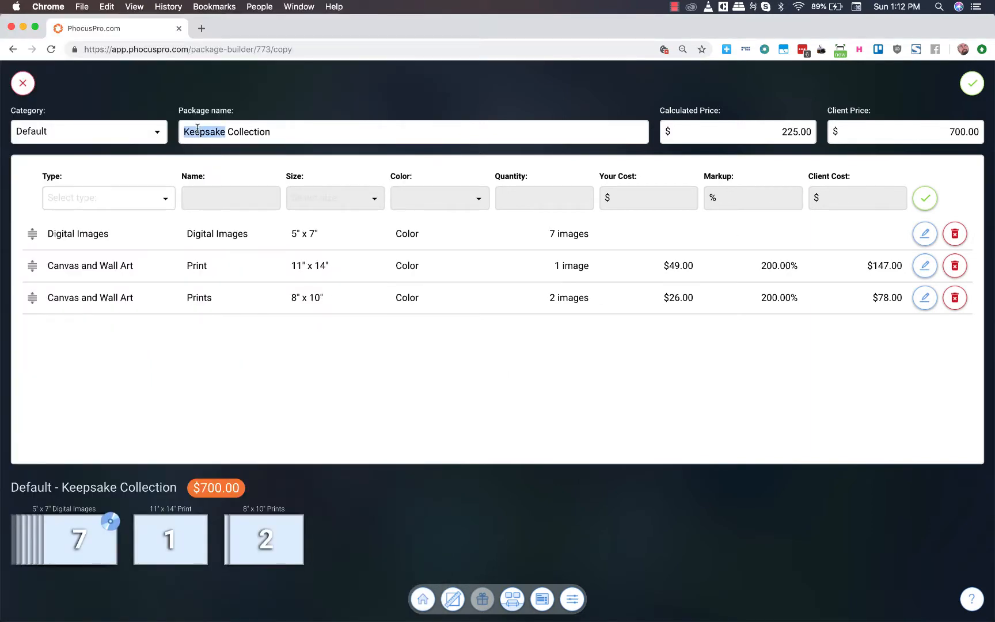
type("Heritag")
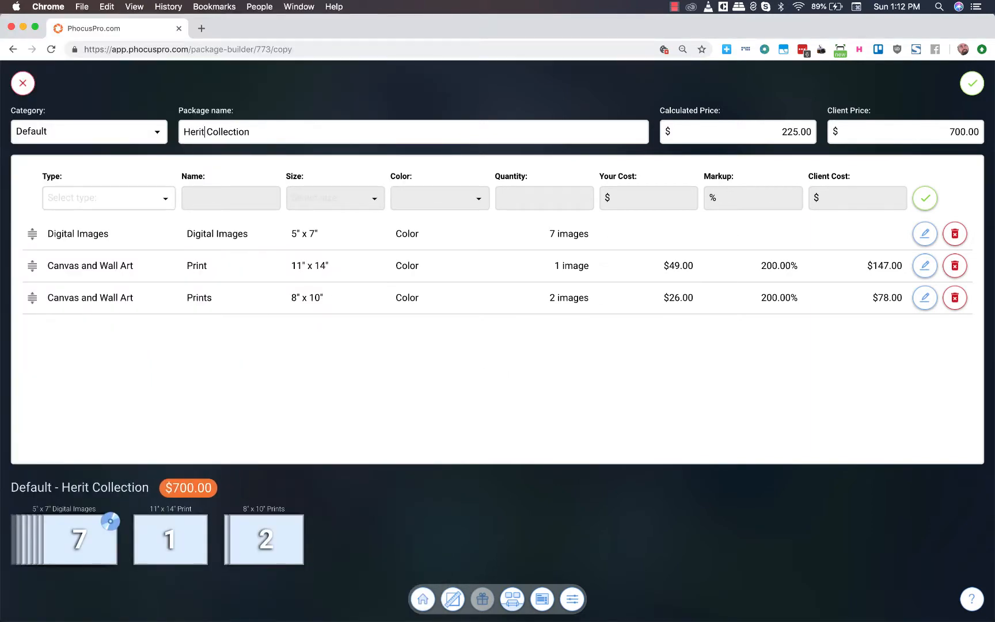
type("e")
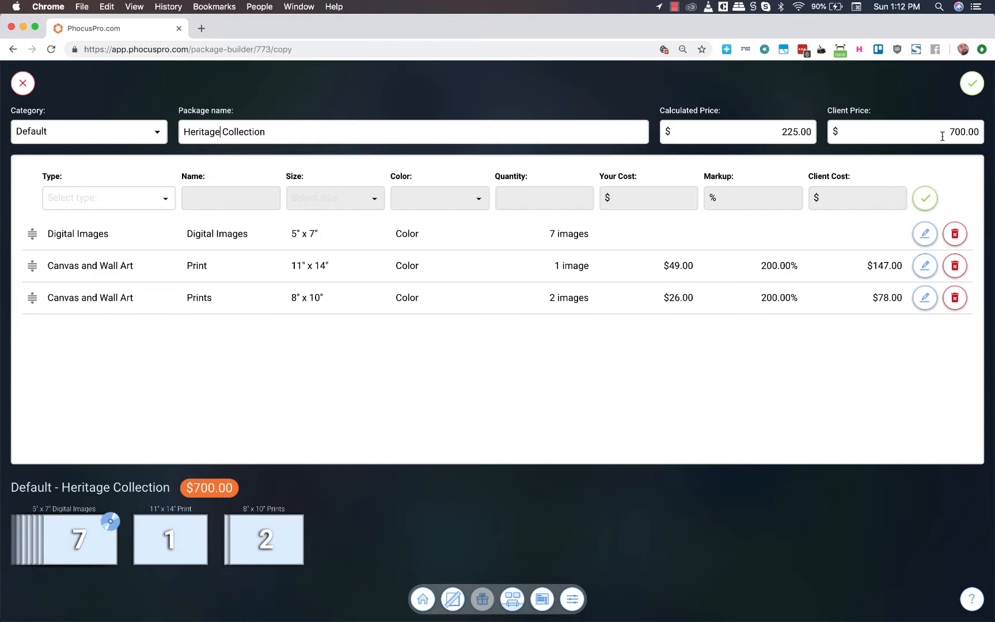
left_click_drag(953, 132, 970, 132)
type("1000")
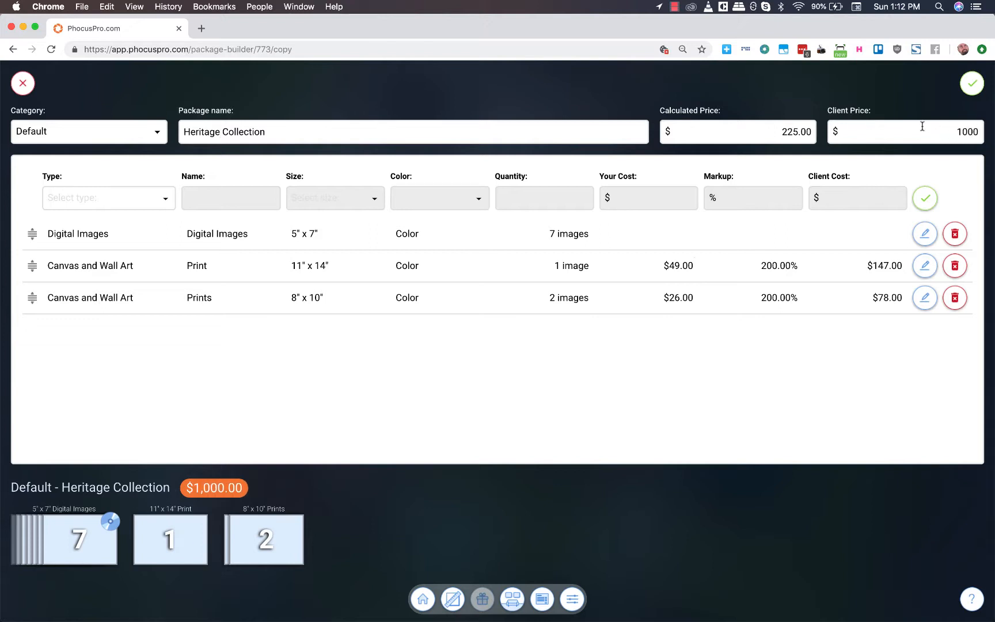
left_click(370, 352)
- Following Preview's pricing guide, change the Heritage digital images to size 8" x 10" with a quantity of 10
key("super+Tab")
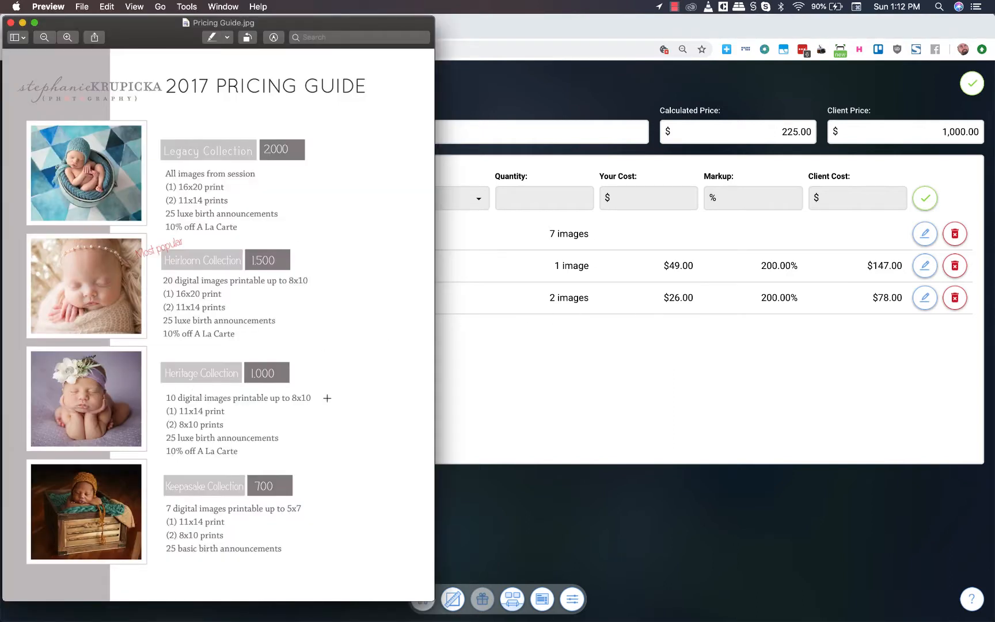
left_click(529, 372)
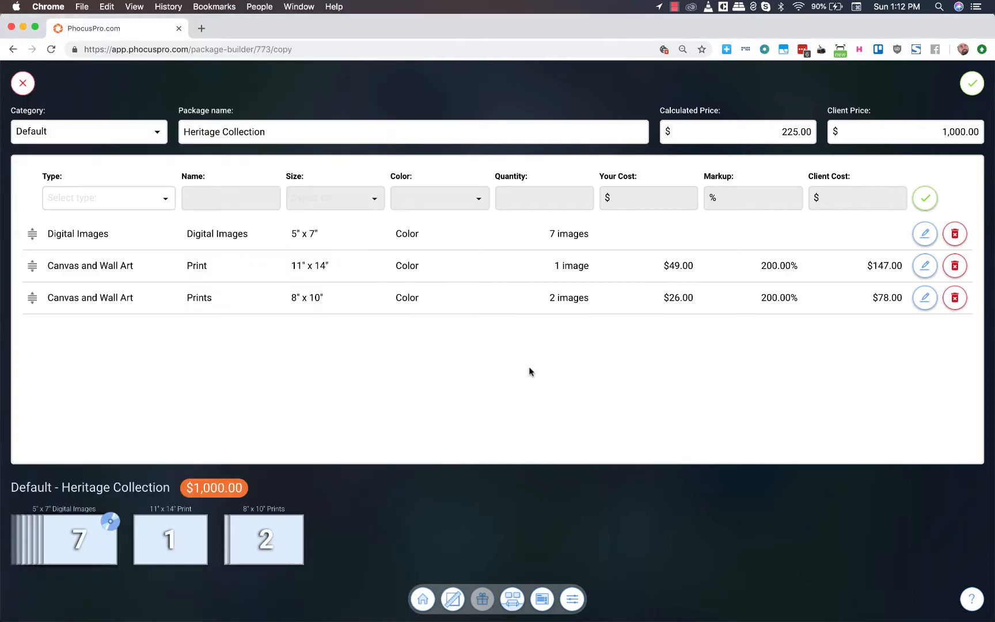
left_click(313, 236)
left_click(353, 233)
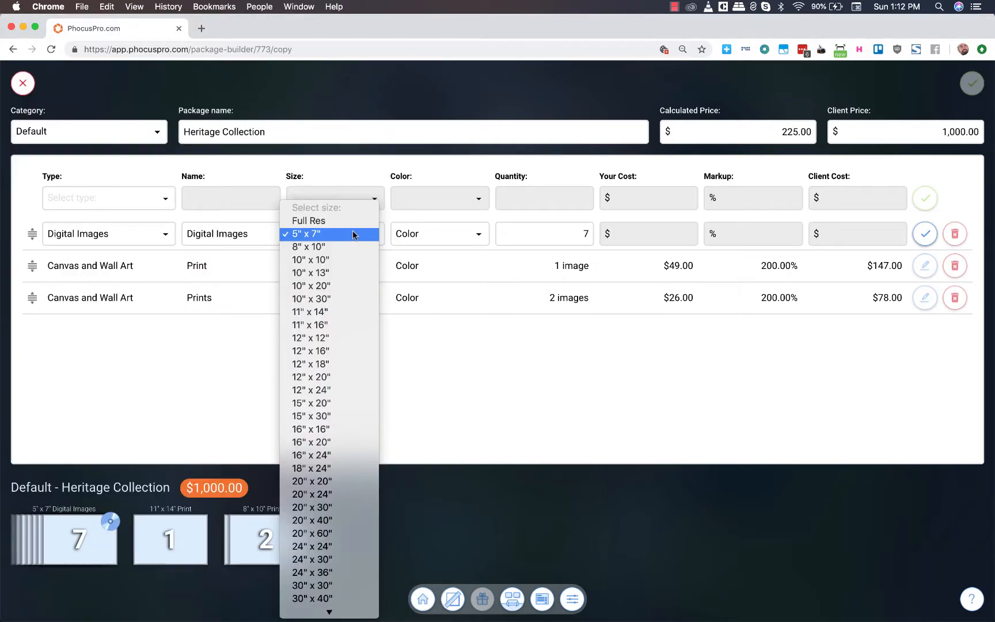
left_click(328, 249)
left_click(577, 234)
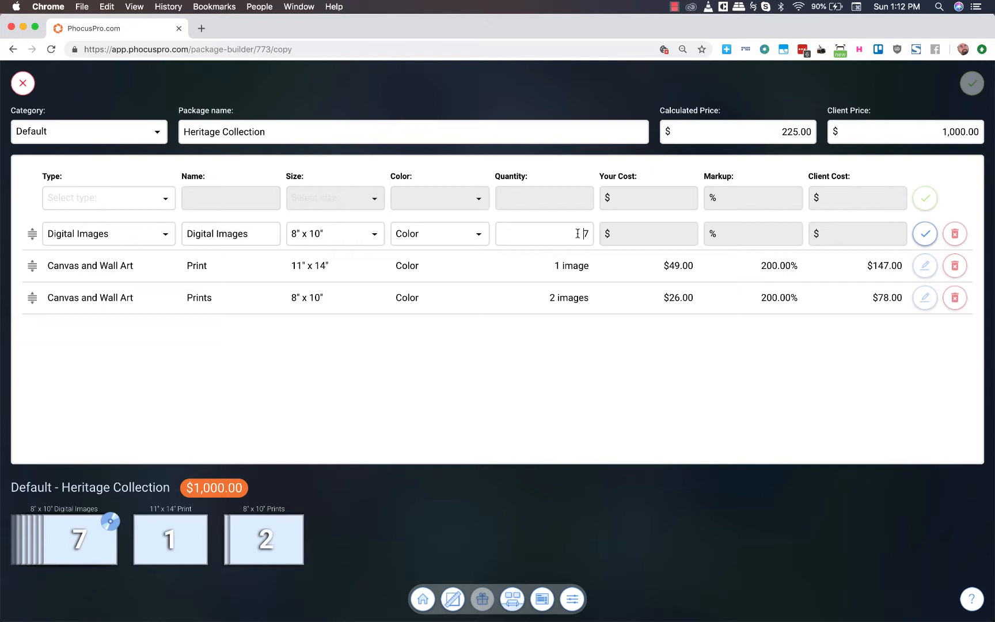
left_click_drag(577, 233, 587, 233)
type("10")
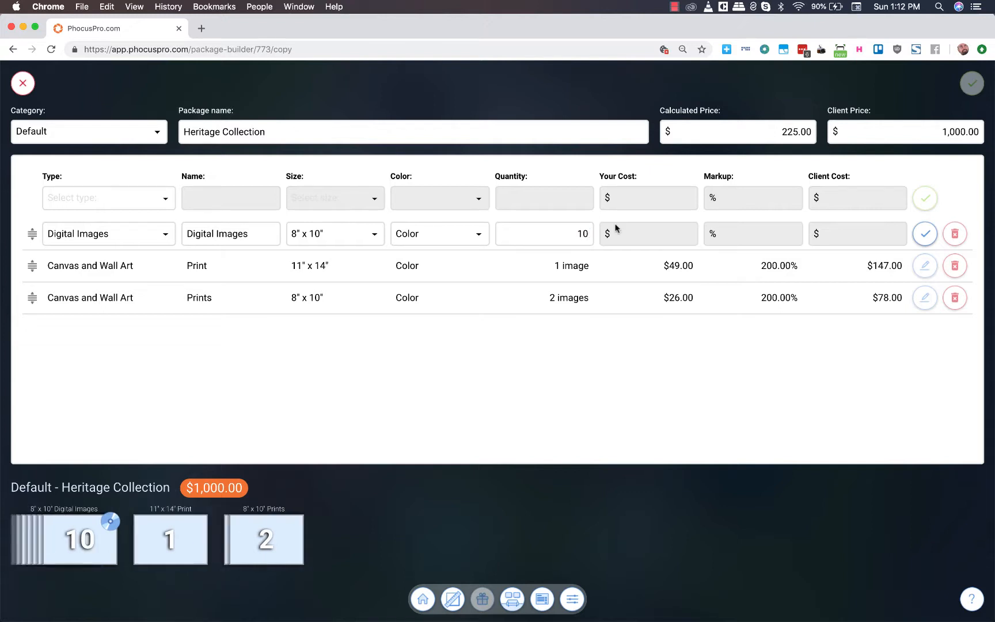
left_click(923, 234)
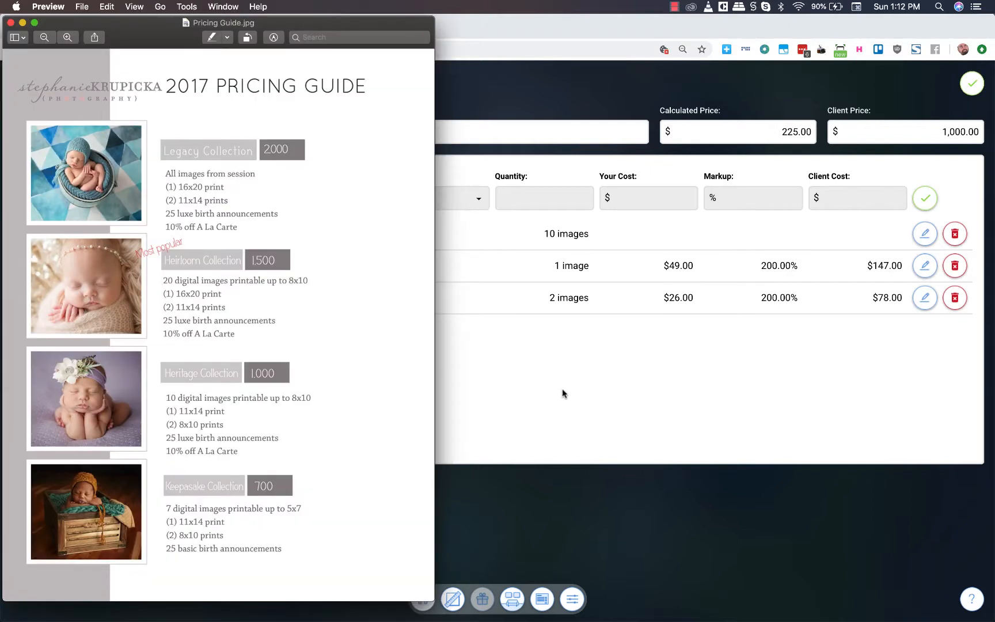
- Check the Heritage contents in Preview's pricing guide and add a 10% À la carte Discount to the package
key("super+Tab")
left_click(510, 396)
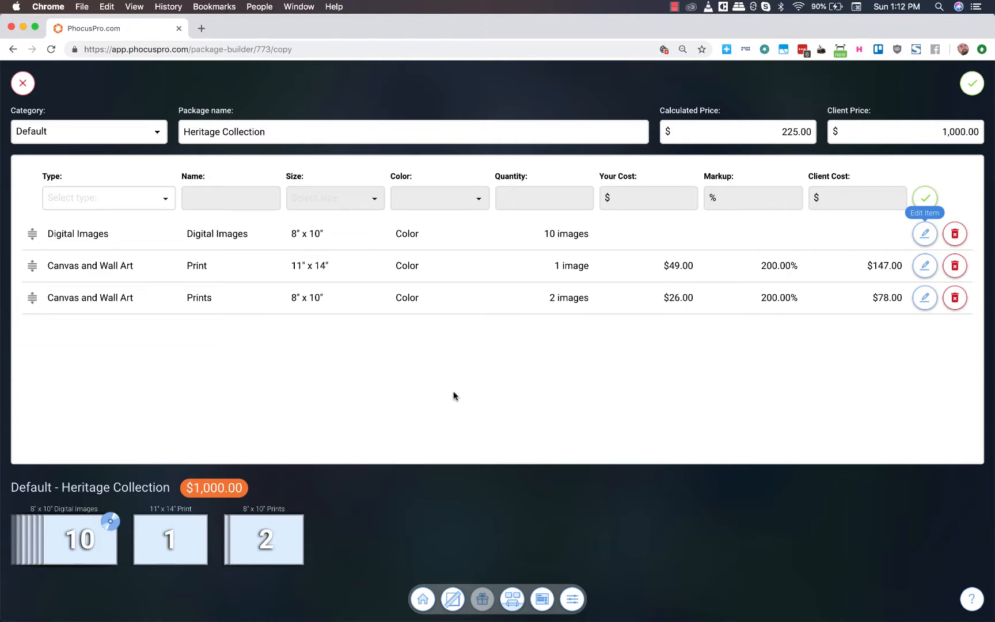
left_click(166, 203)
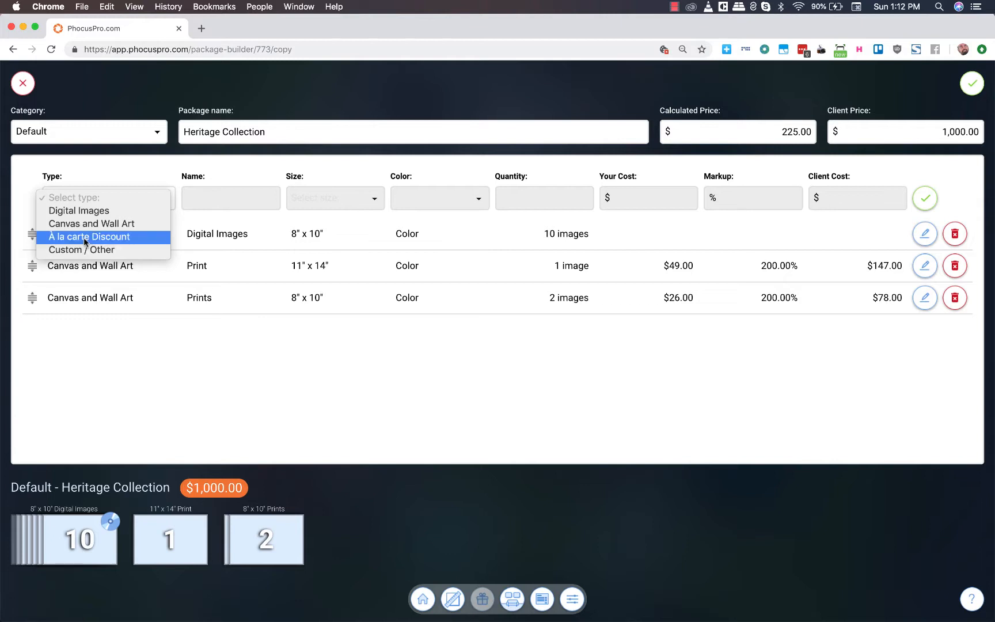
left_click(85, 240)
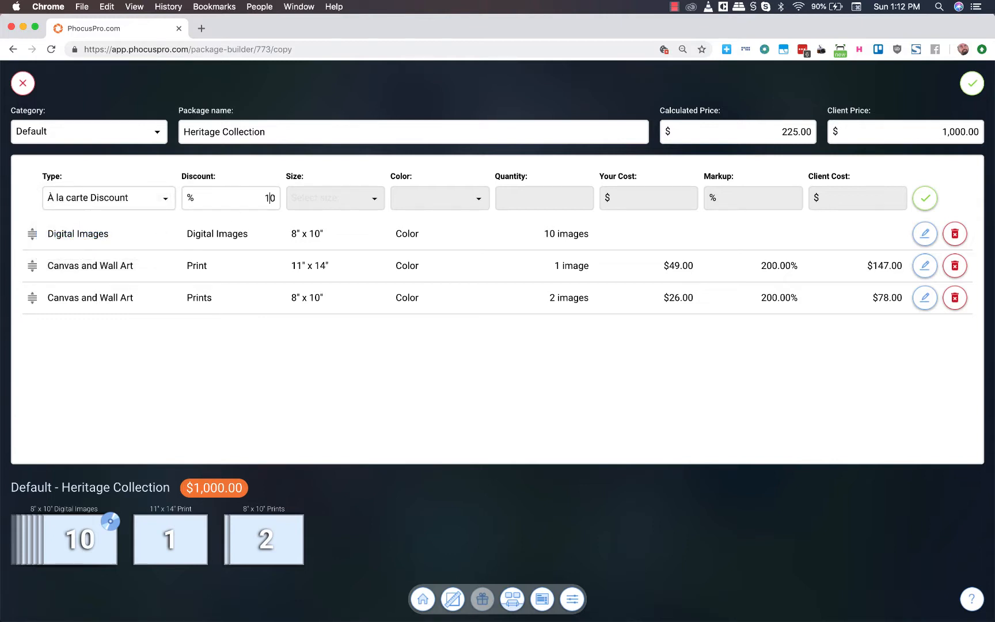
left_click(925, 199)
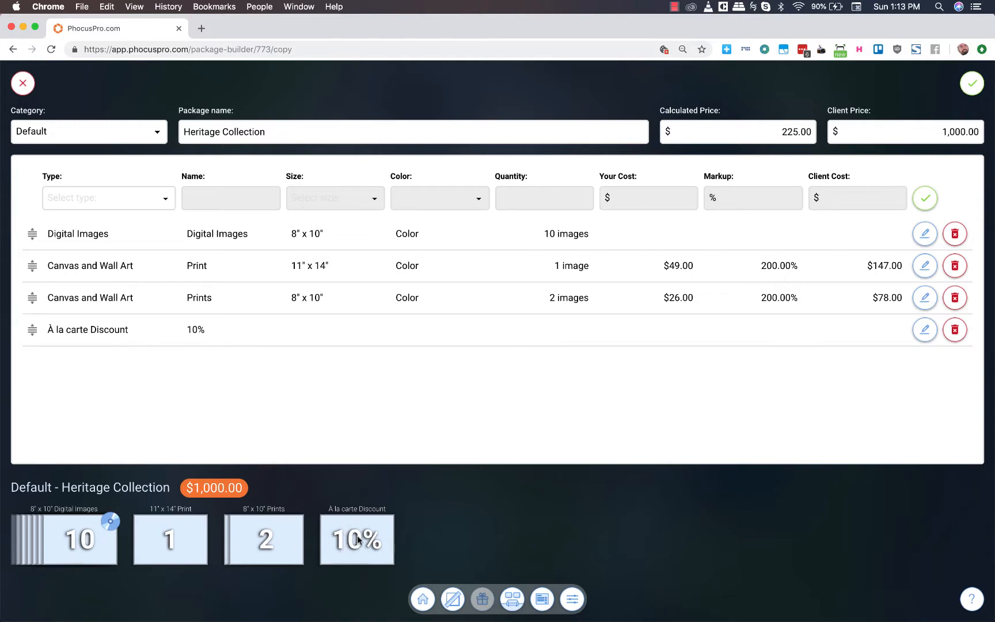
- Save the Heritage Collection package and start a copy of it
left_click(972, 85)
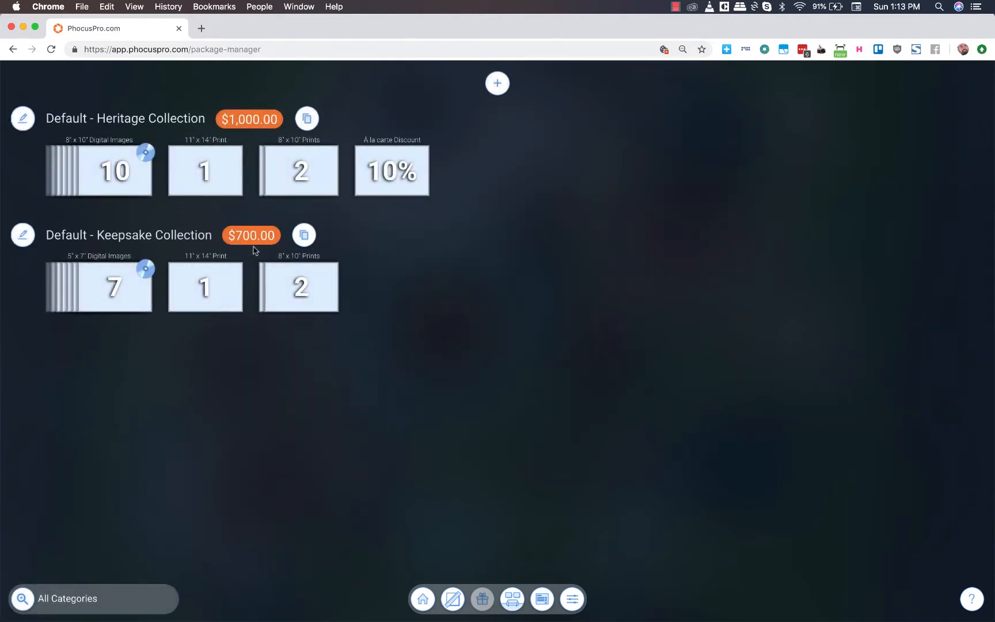
left_click(308, 119)
- Following Preview's pricing guide, rename the copied package to "Heirloom Collection" and set its client price to $1,500
key("super+Tab")
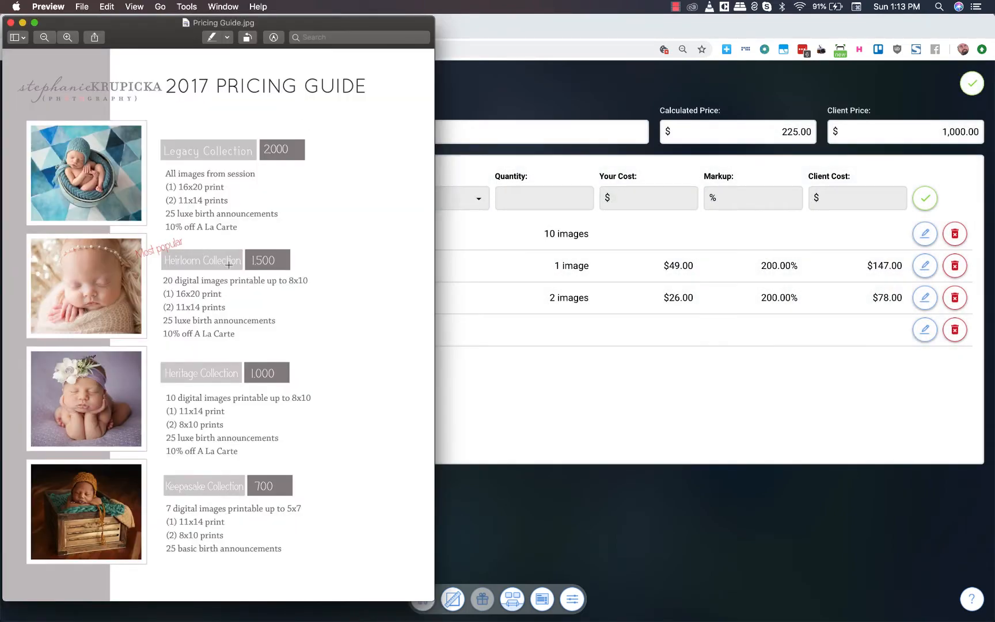
left_click(457, 426)
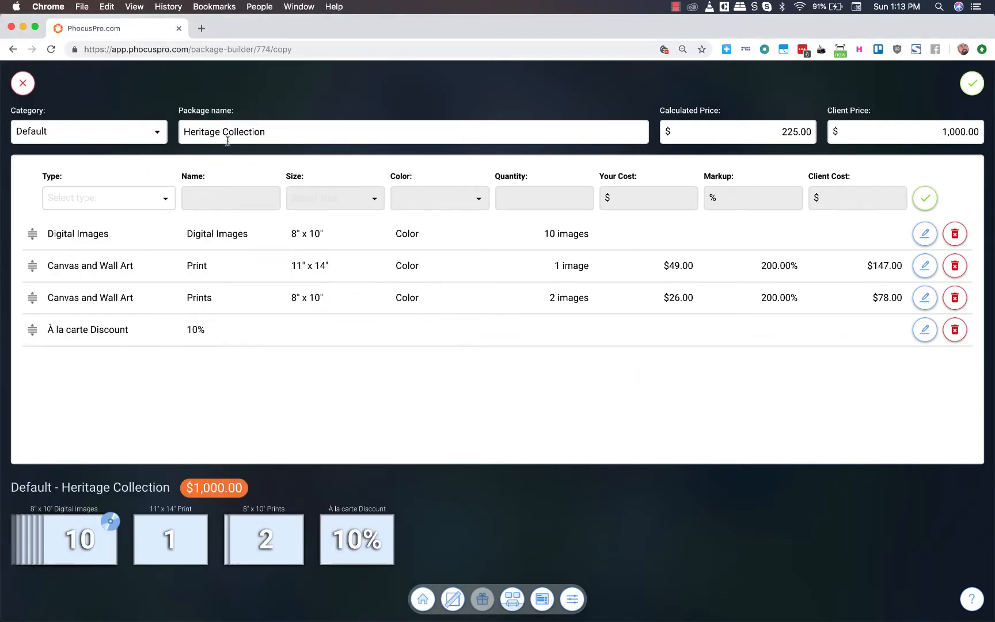
double_click(205, 132)
type("Heir")
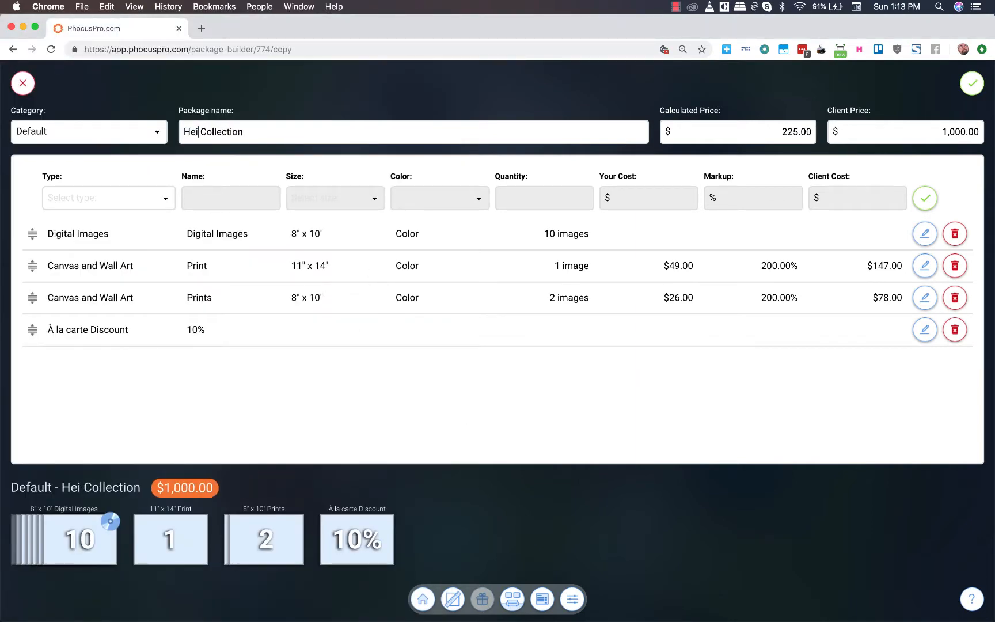
type("loom")
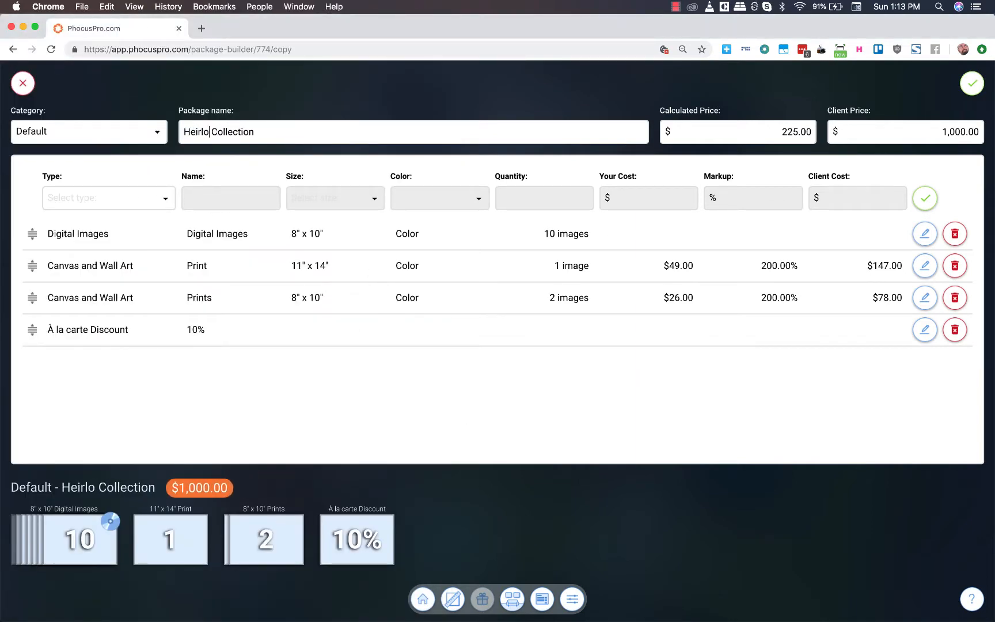
left_click(965, 131)
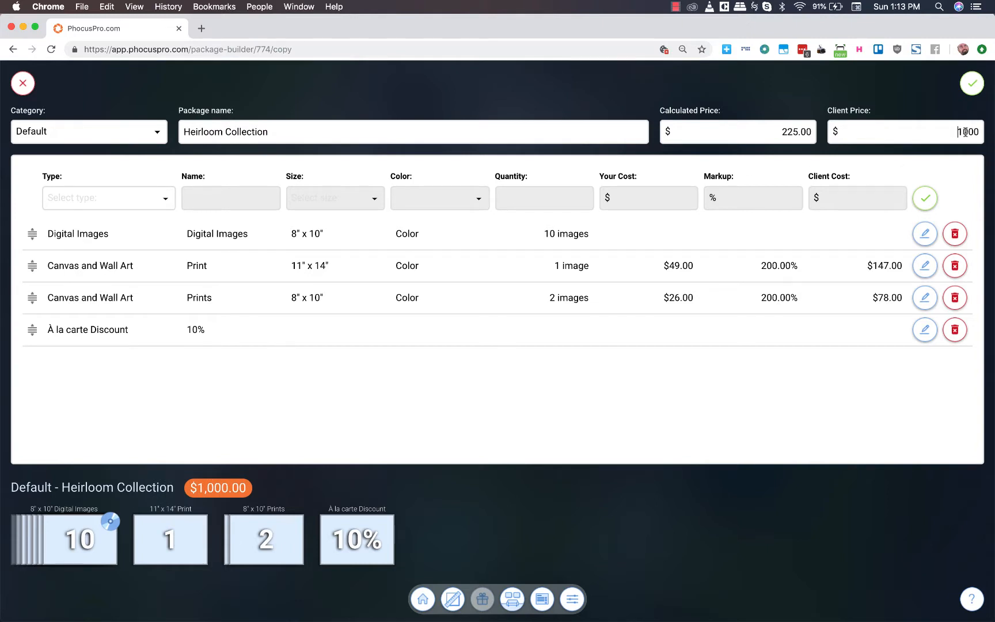
key("BackSpace")
type("5")
- Check the Heirloom contents in Preview's pricing guide and set the digital images' quantity to 20
key("super+Tab")
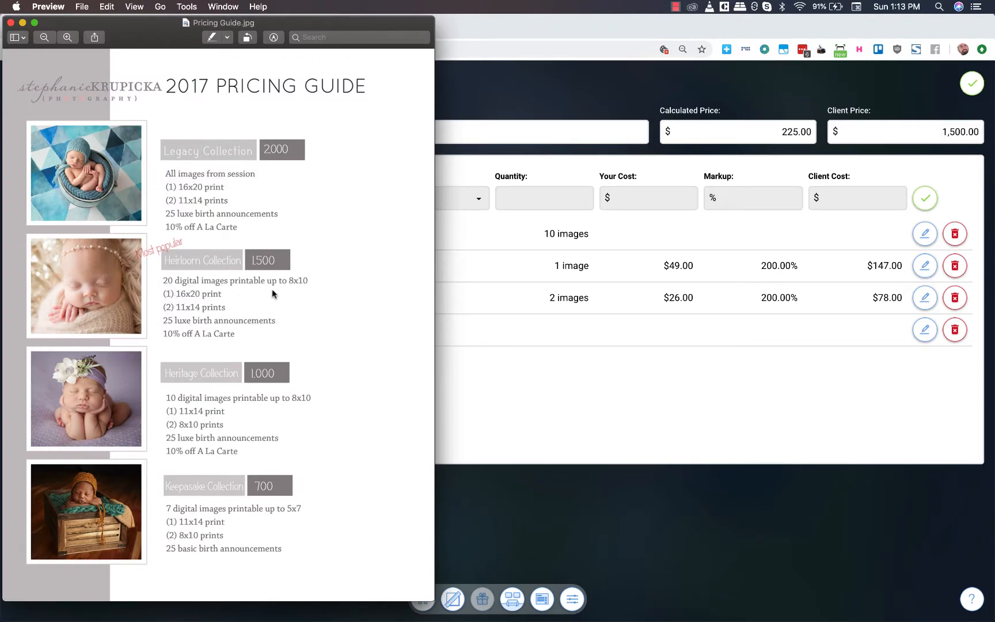
left_click_drag(183, 286, 188, 304)
left_click(236, 308)
left_click(526, 324)
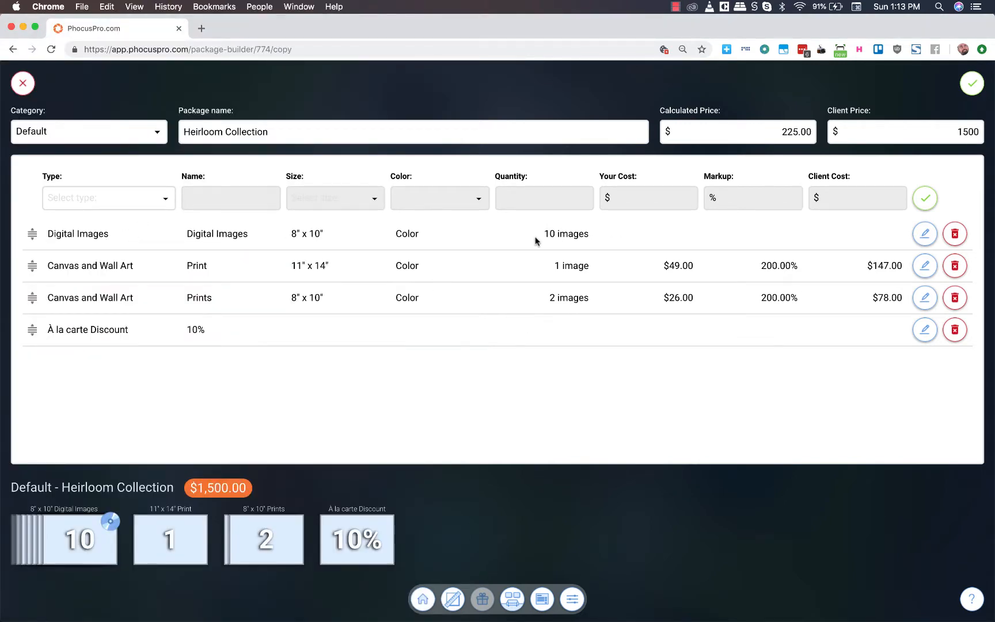
left_click(562, 233)
left_click_drag(571, 228, 588, 235)
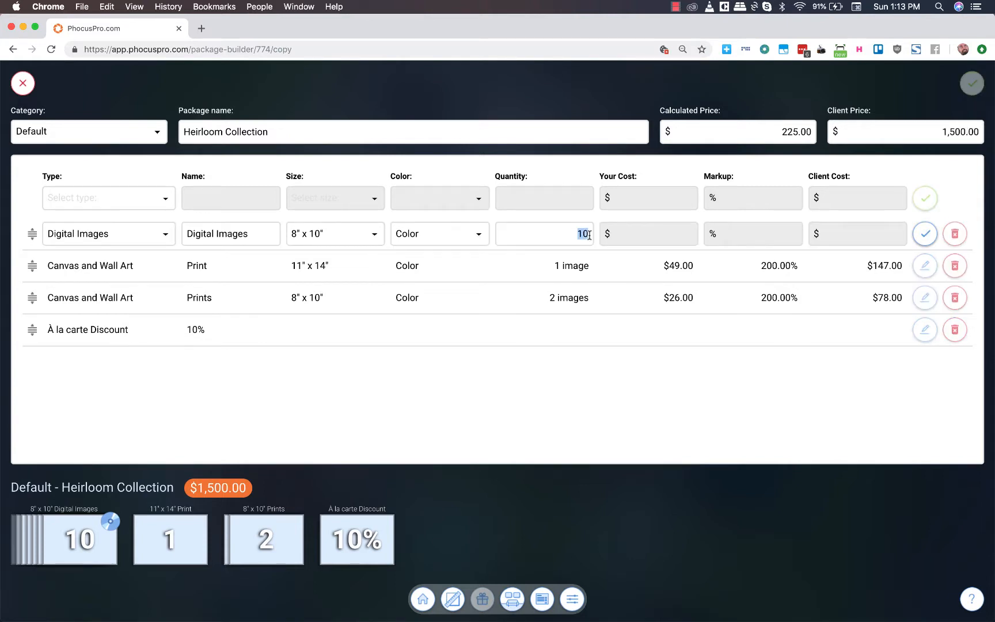
type("20")
left_click(921, 234)
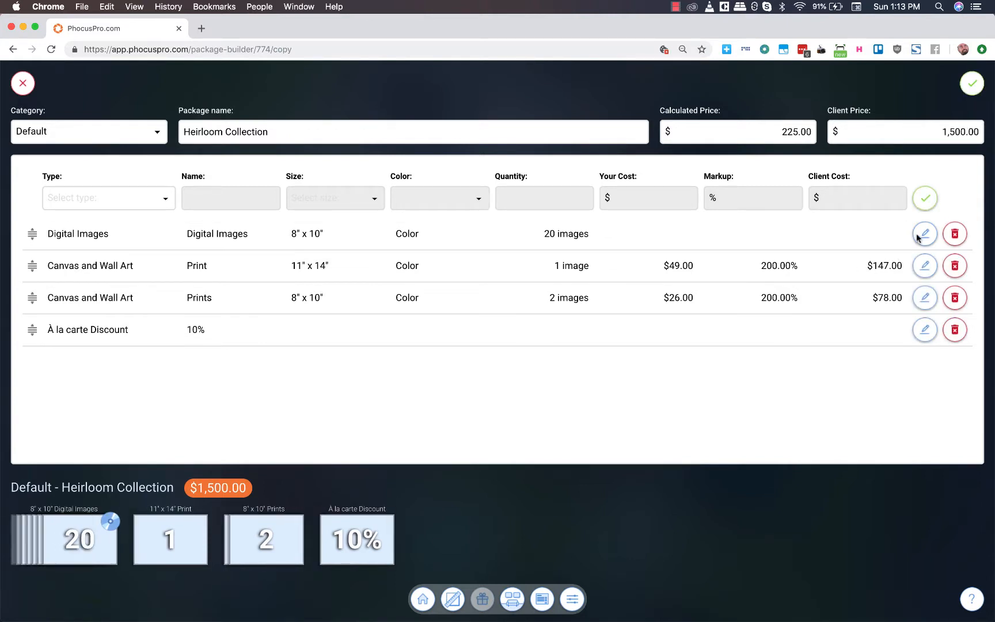
- Check the Heirloom contents in Preview's pricing guide and set the single canvas and wall art print's size to 16" x 20"
key("super+Tab")
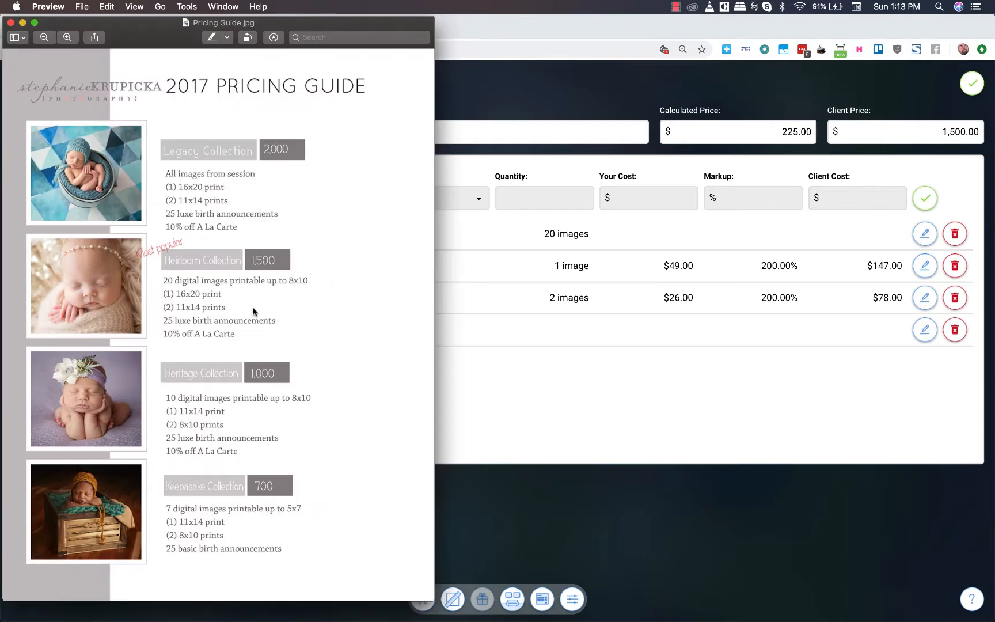
key("super+Tab")
left_click(298, 266)
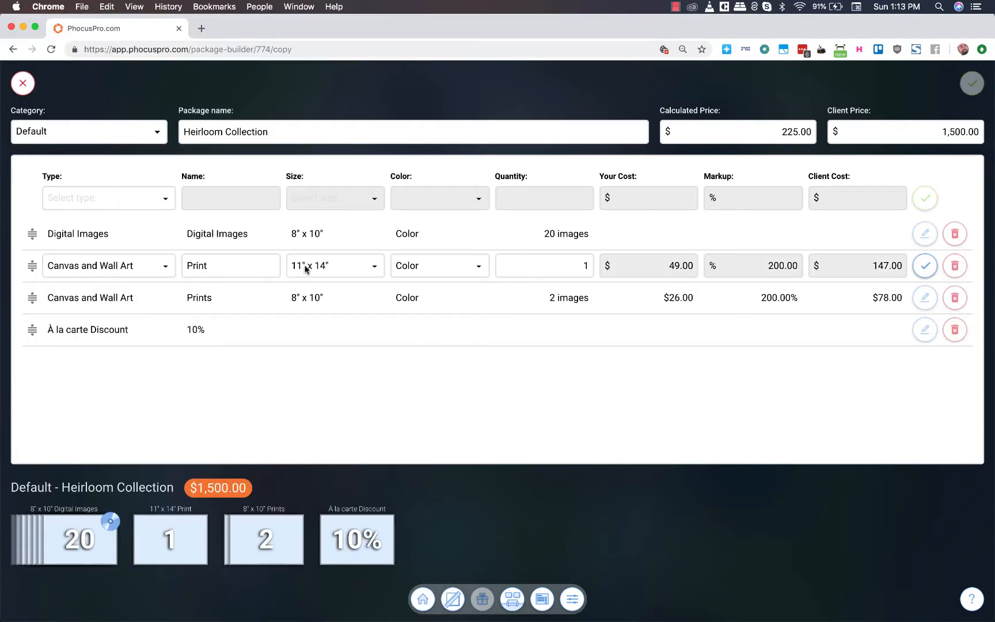
left_click(303, 265)
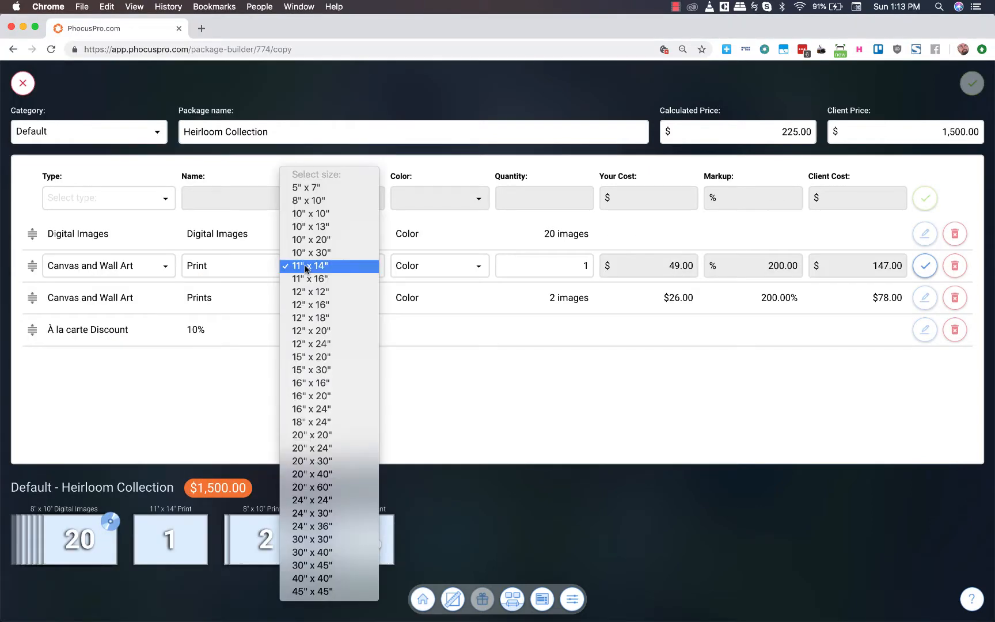
left_click(315, 396)
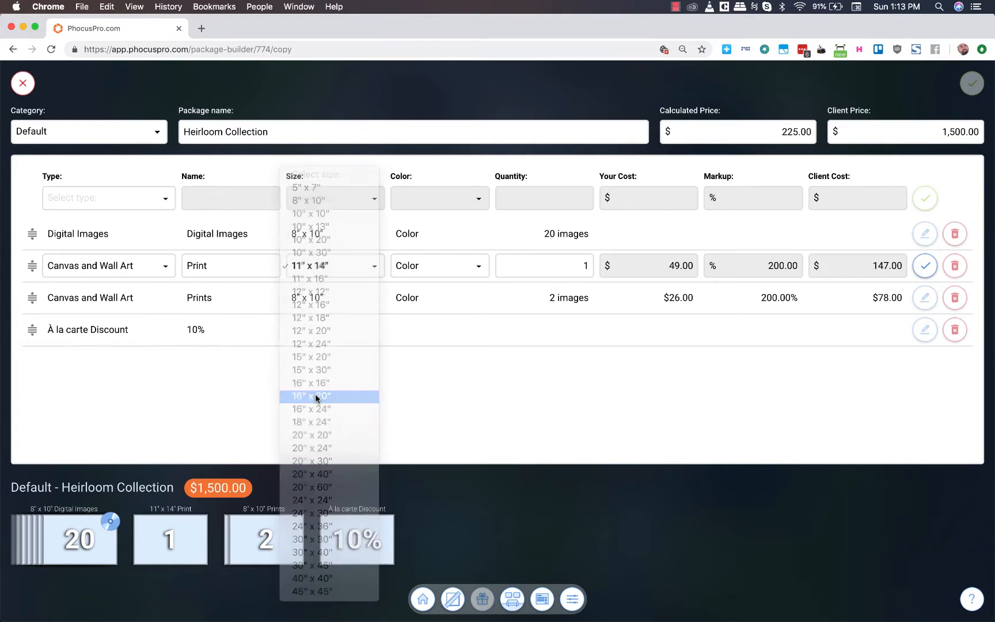
left_click(924, 265)
- After checking Preview's pricing guide, set the two canvas and wall art prints' size to 11" x 14" and save the Heirloom Collection package
key("super+Tab")
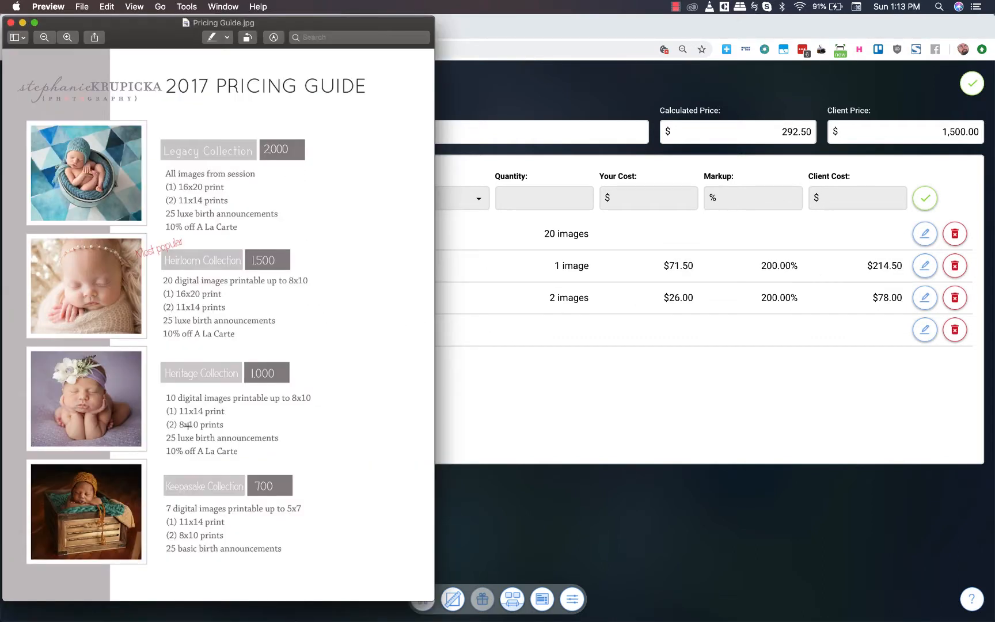
left_click(518, 384)
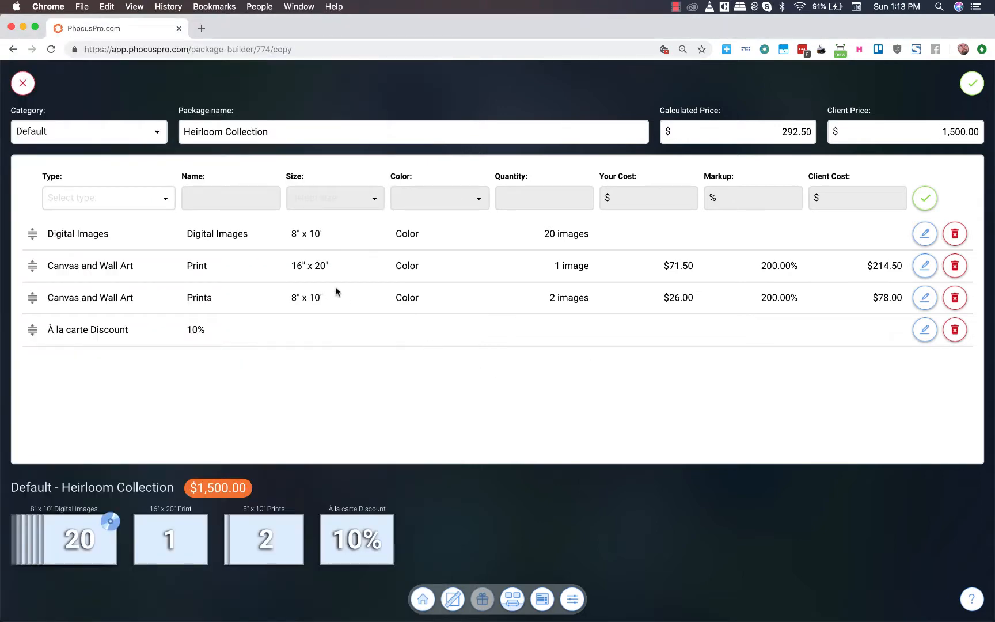
left_click(300, 299)
left_click(301, 299)
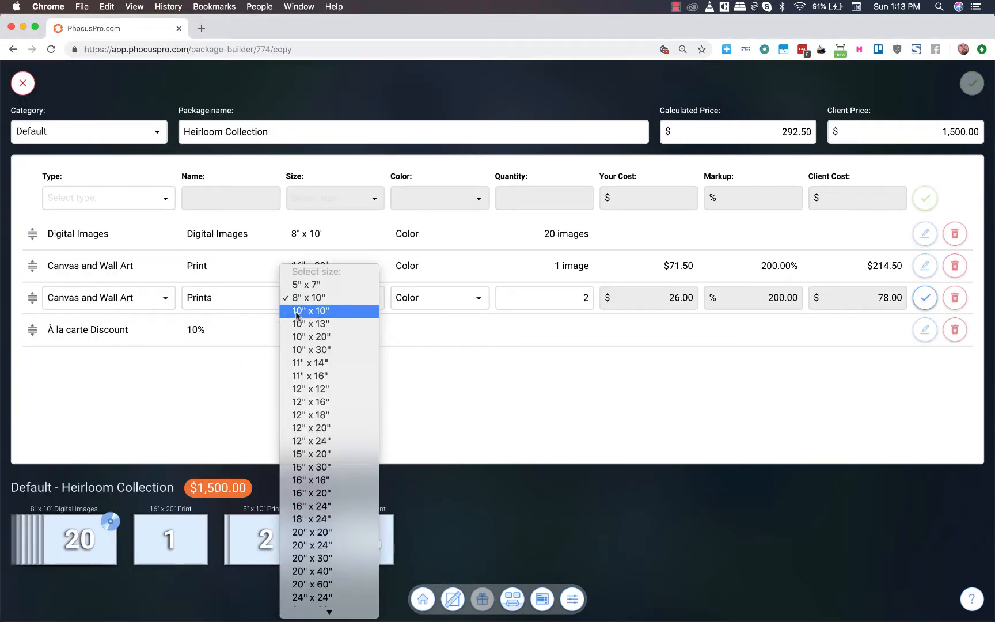
left_click(301, 363)
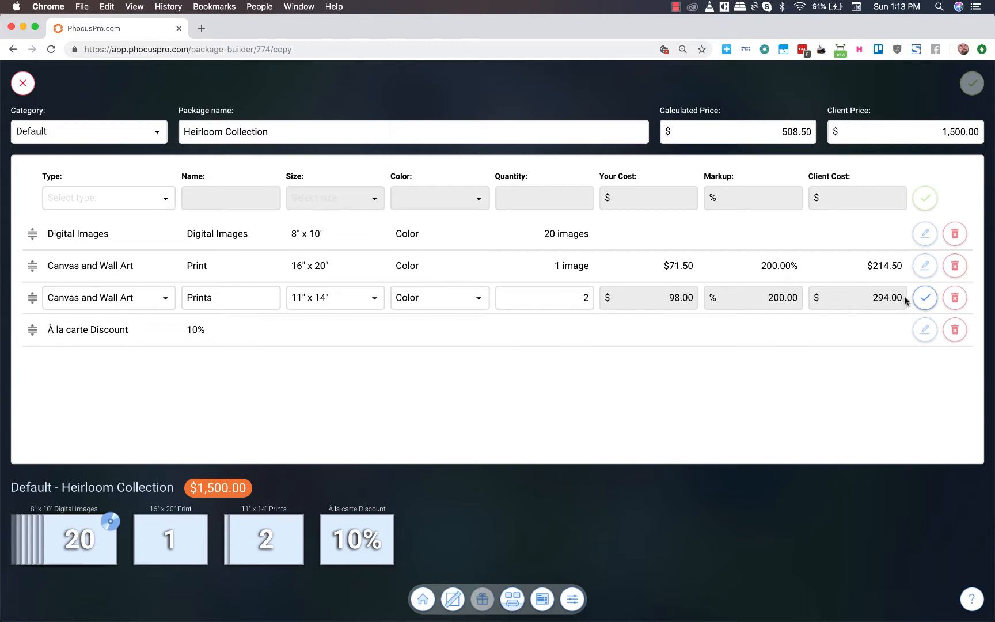
left_click(923, 299)
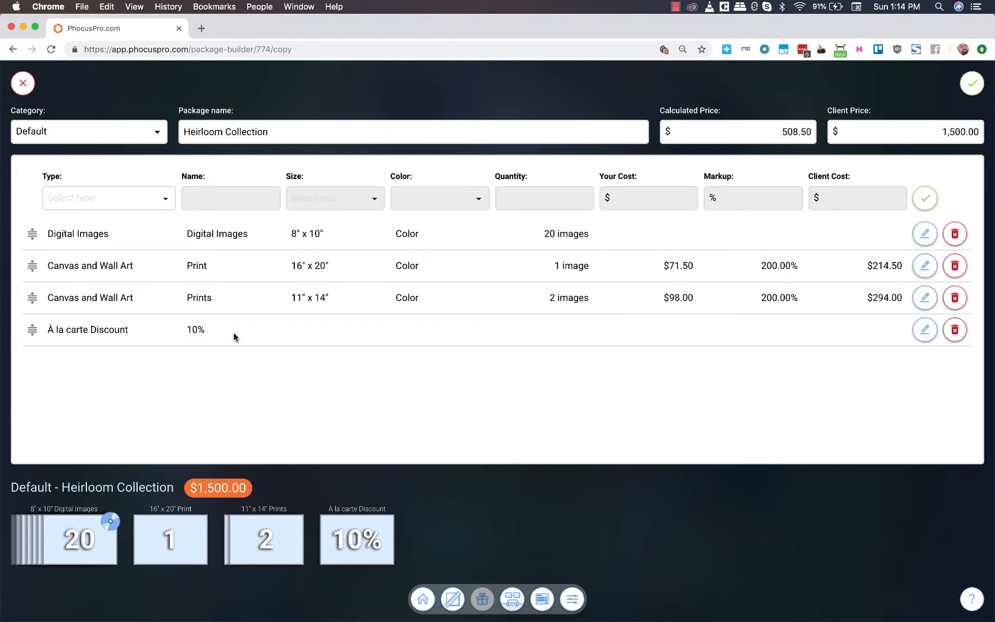
left_click(971, 85)
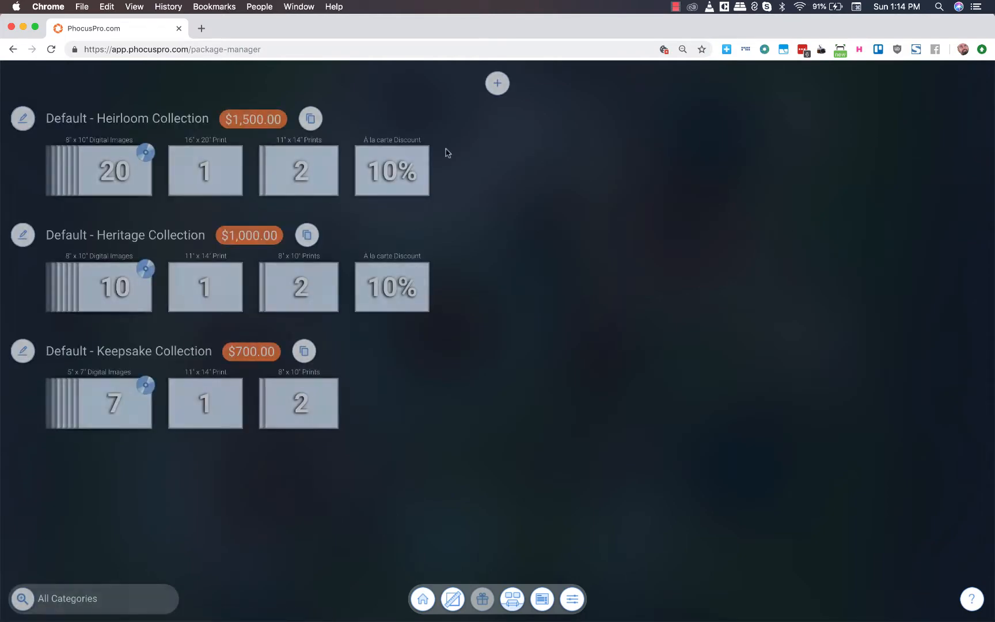
- Copy the Heirloom Collection and, following Preview's pricing guide, name the copy "Legacy Collection" with a client price of $2,000
left_click(314, 120)
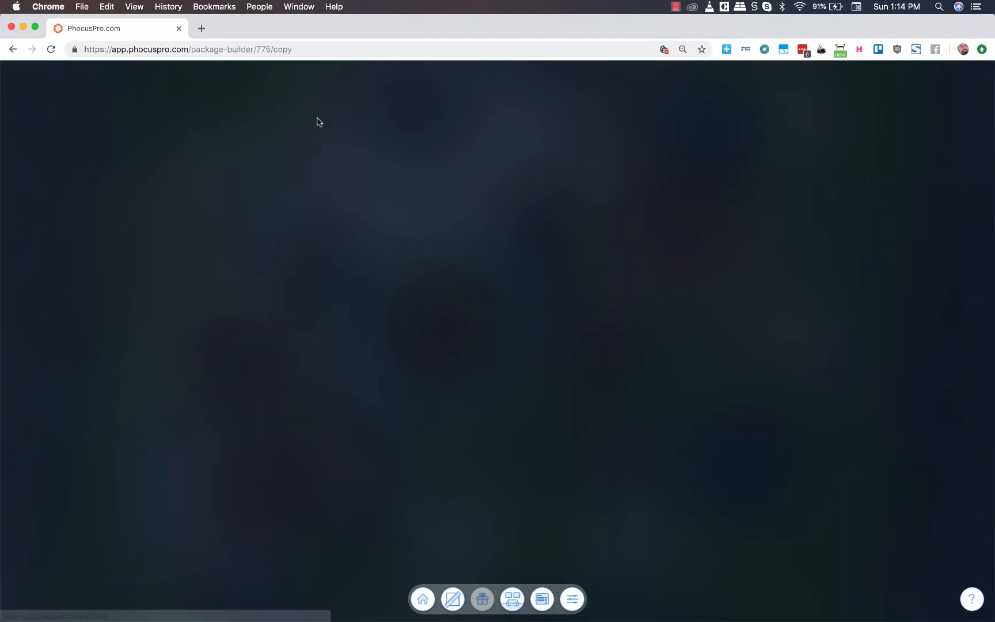
key("super+Tab")
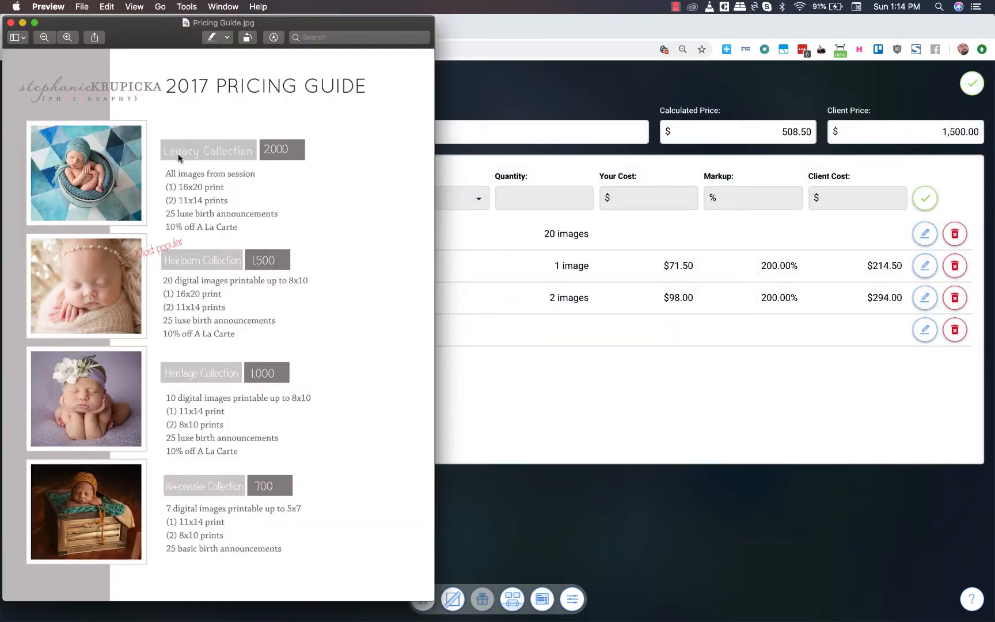
key("super+Tab")
double_click(205, 132)
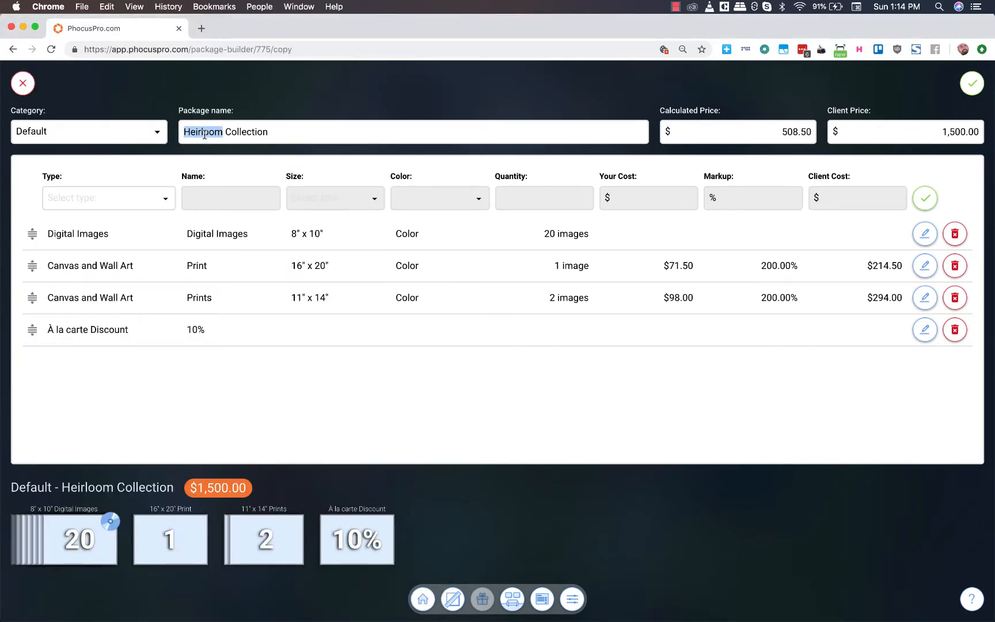
type("Legacy")
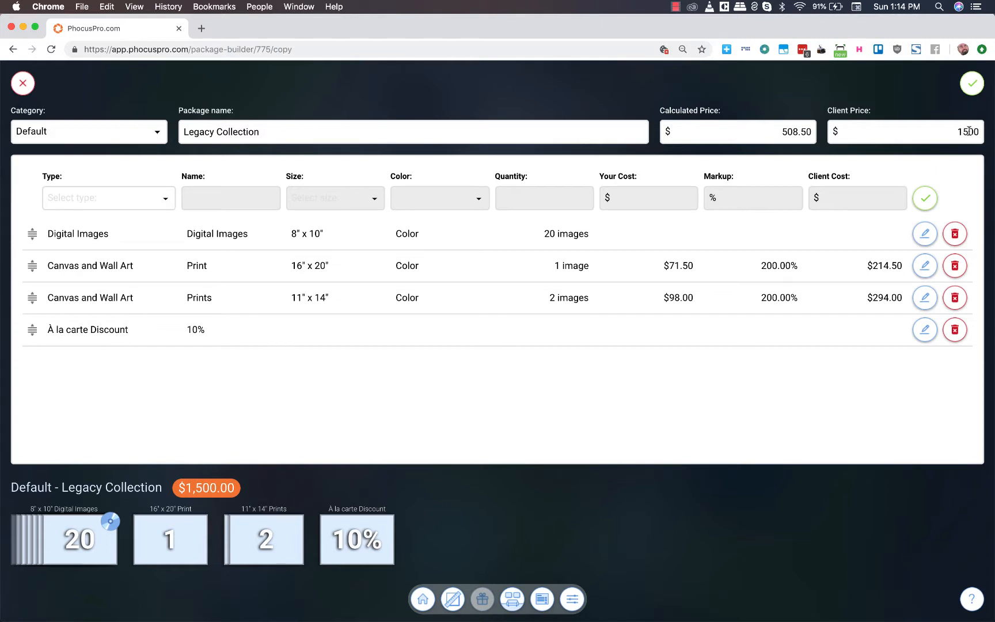
left_click_drag(967, 130, 939, 132)
type("20")
- Check the Legacy contents in Preview's pricing guide and set the digital images to Full Res with a blank quantity for all images
key("super+Tab")
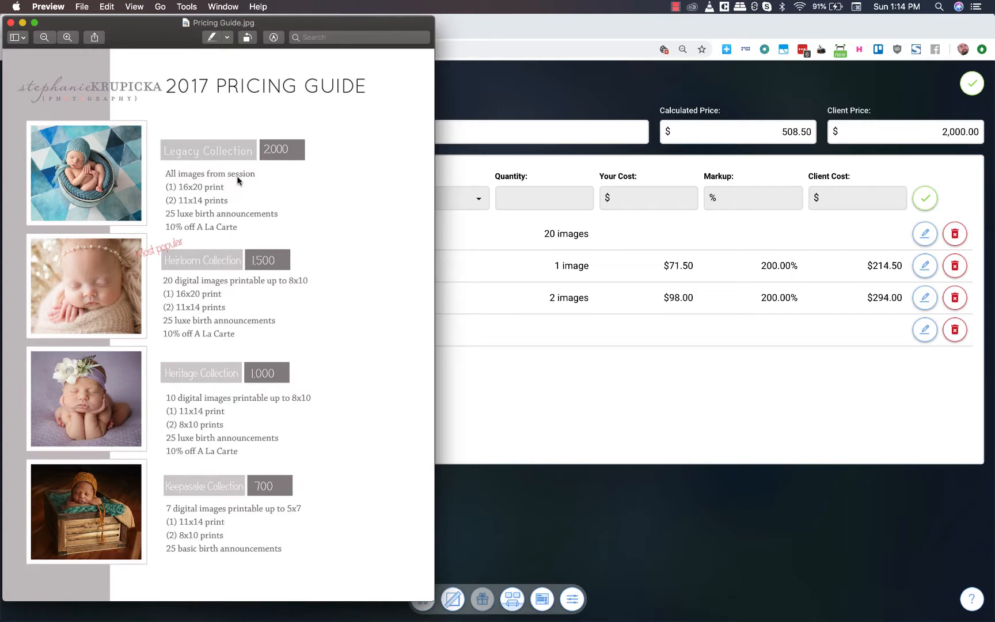
key("super+Tab")
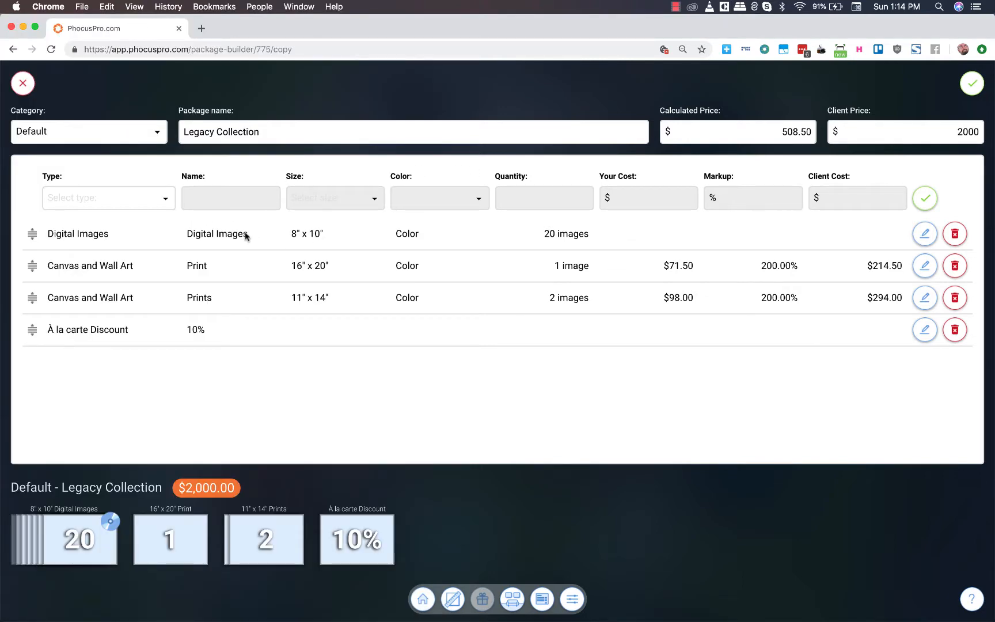
left_click(324, 236)
left_click(324, 237)
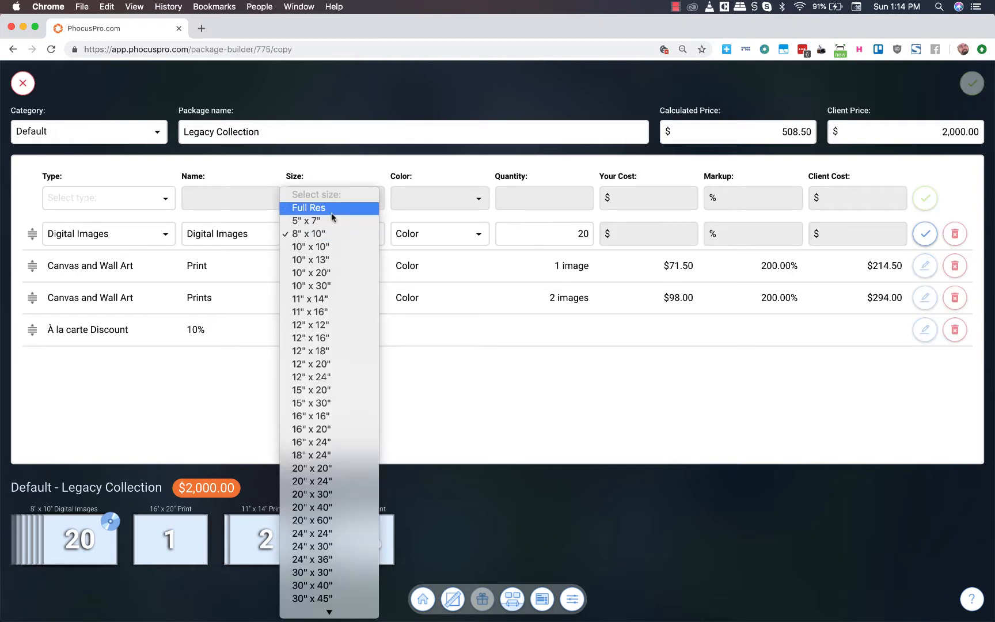
left_click(310, 209)
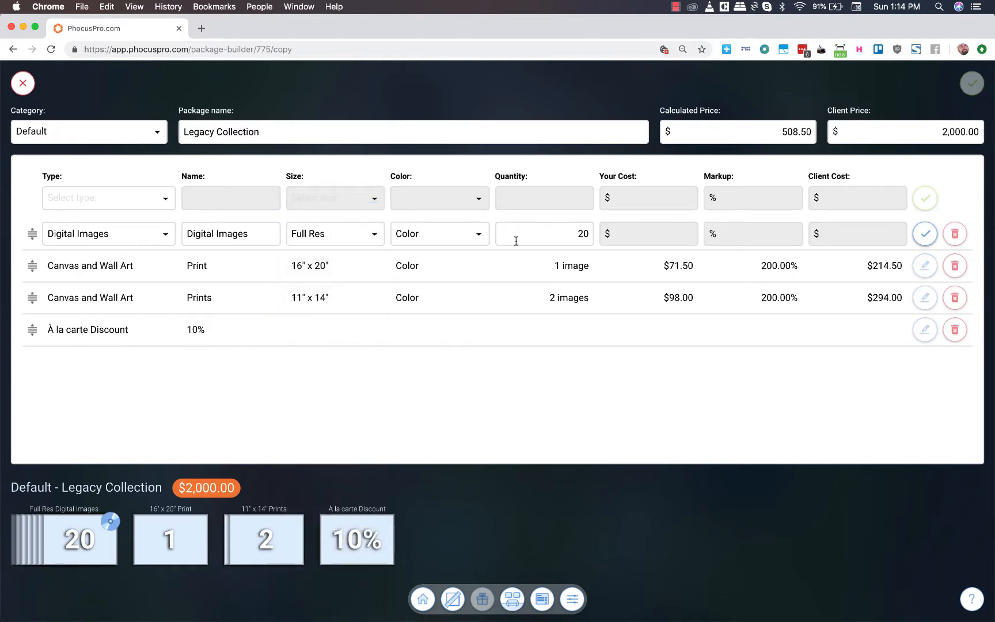
left_click_drag(573, 236, 597, 234)
key("BackSpace")
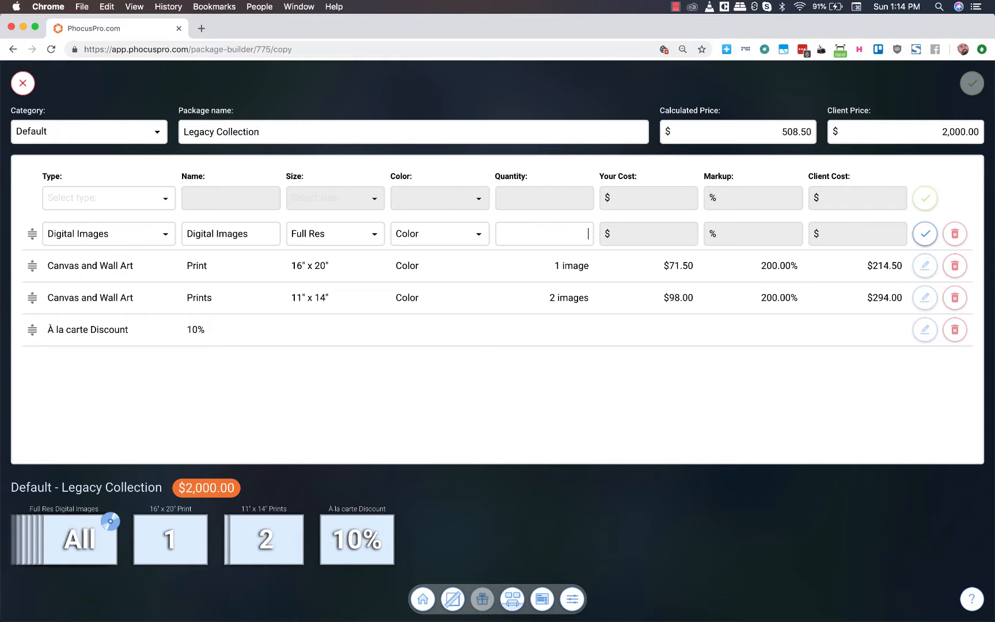
left_click(924, 233)
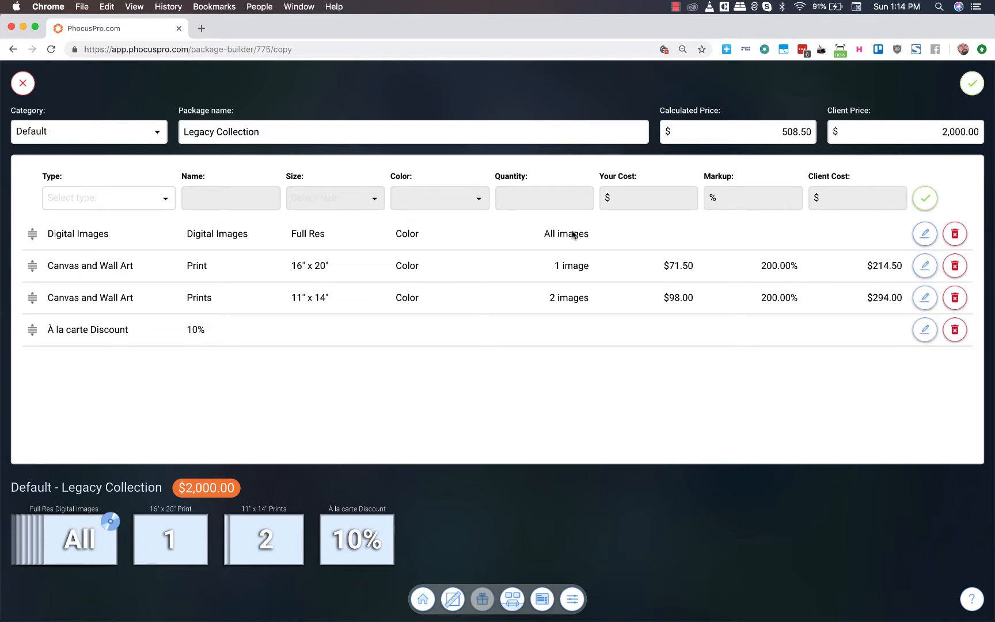
- Compare the remaining Legacy items with Preview's pricing guide and save the Legacy Collection package
key("super+Tab")
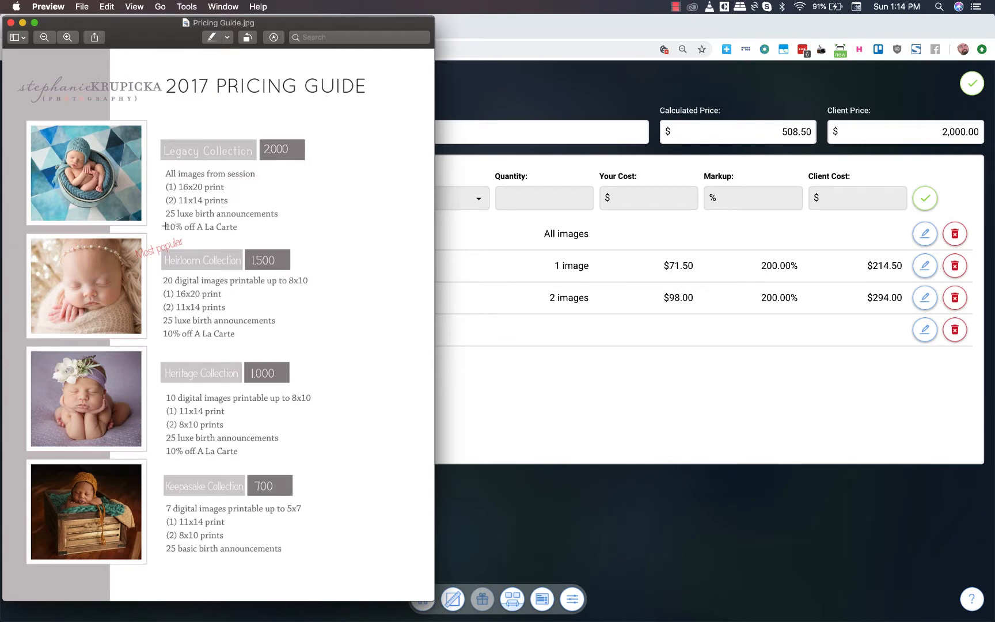
key("super+Tab")
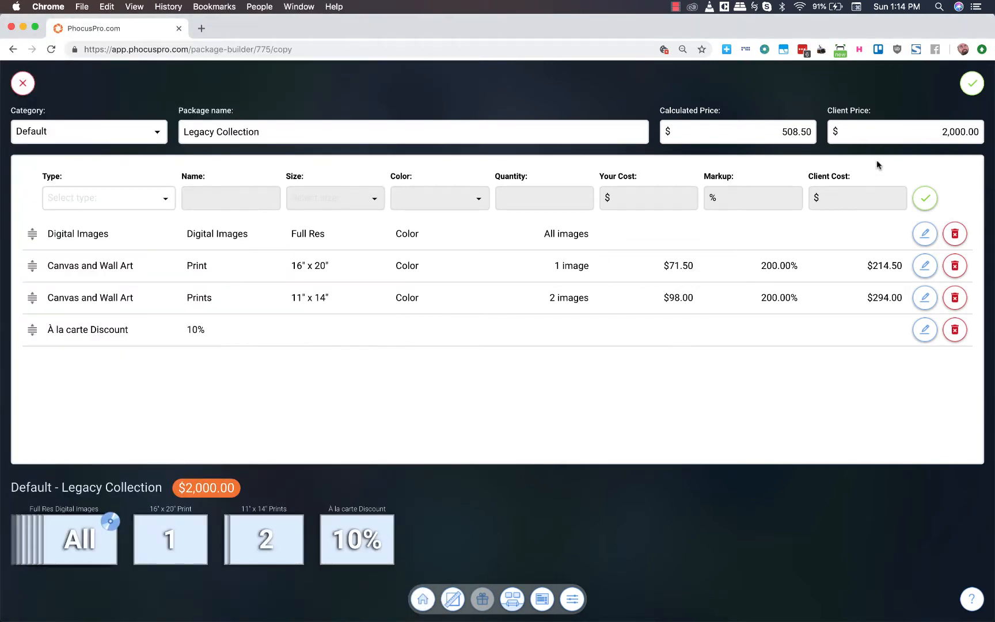
left_click(973, 83)
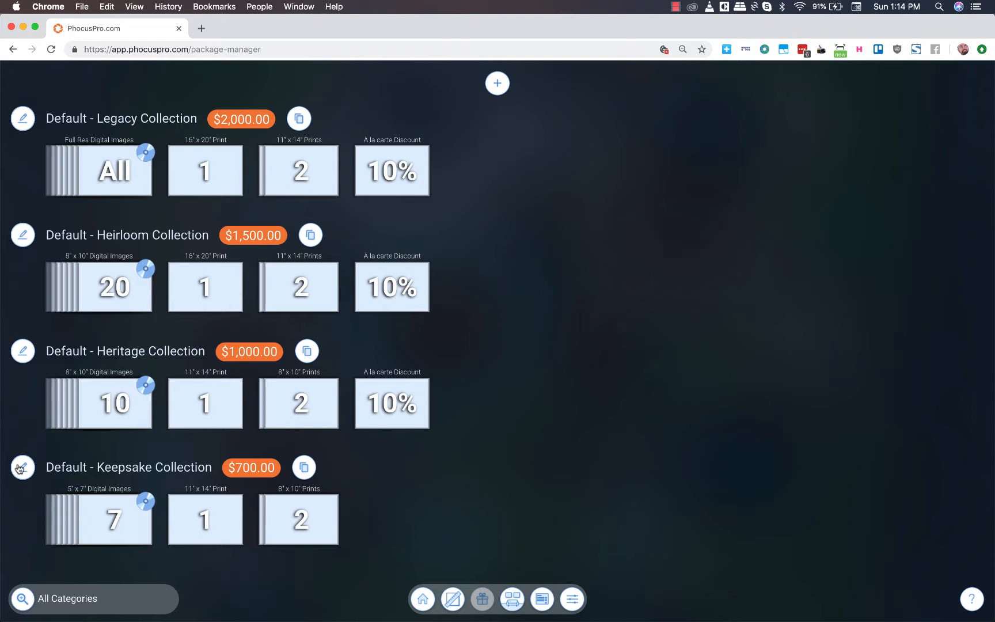
- Start a copy of the Keepsake Collection and set its category to Baby
left_click(304, 467)
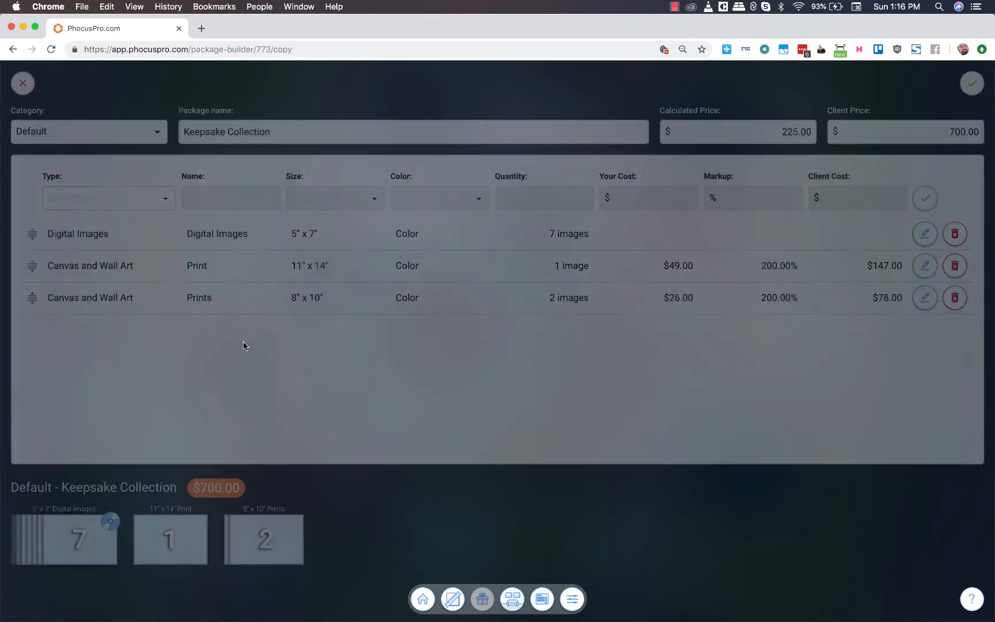
left_click(62, 126)
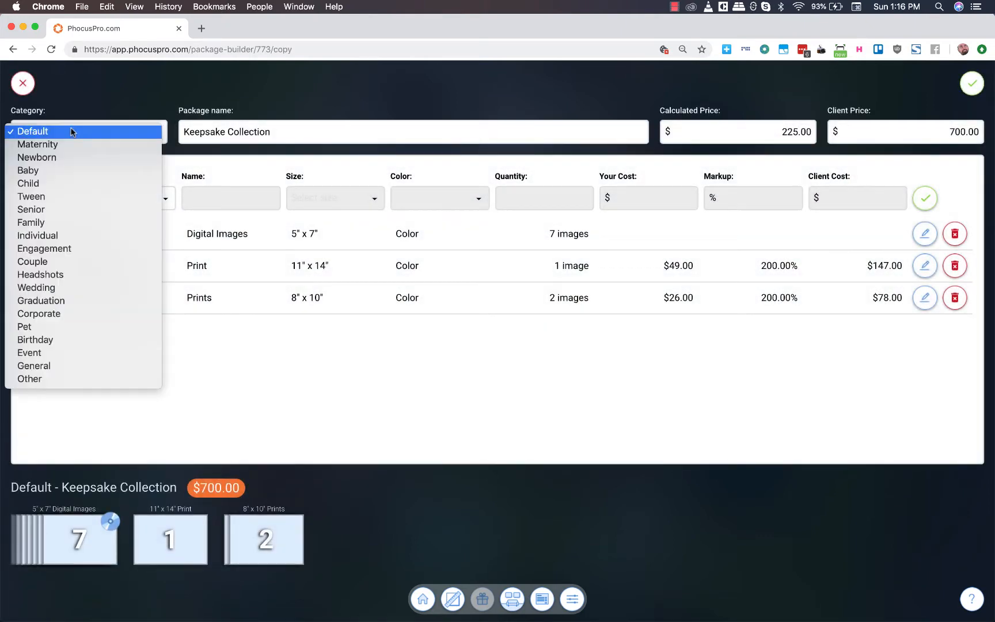
left_click(54, 171)
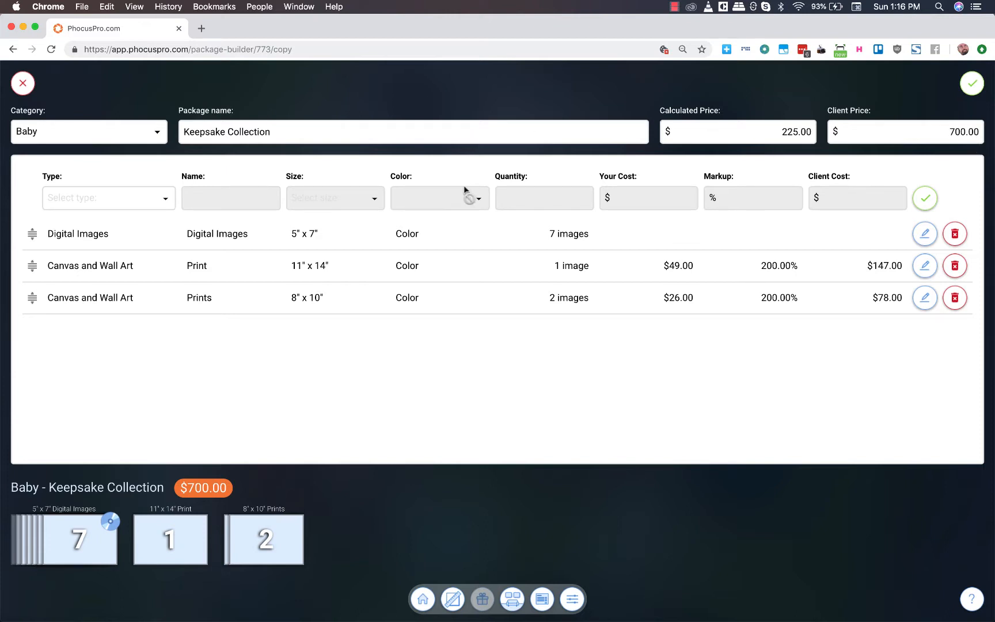
- Add a Custom / Other item named "Basic Birth Announcement" with a maximum of 5 photos, in color, and 25 copies to print
left_click(105, 197)
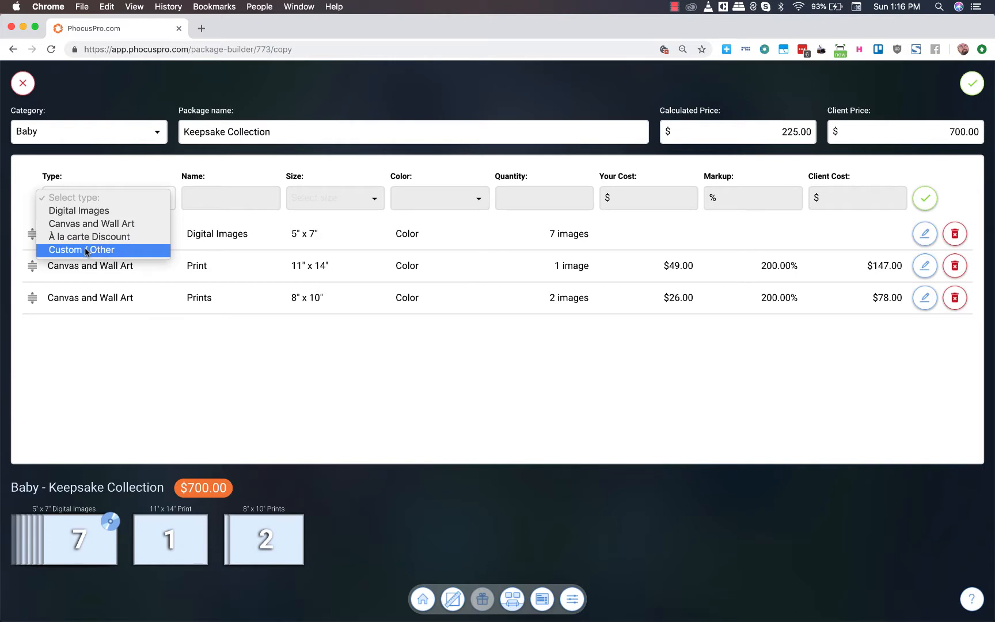
left_click(107, 251)
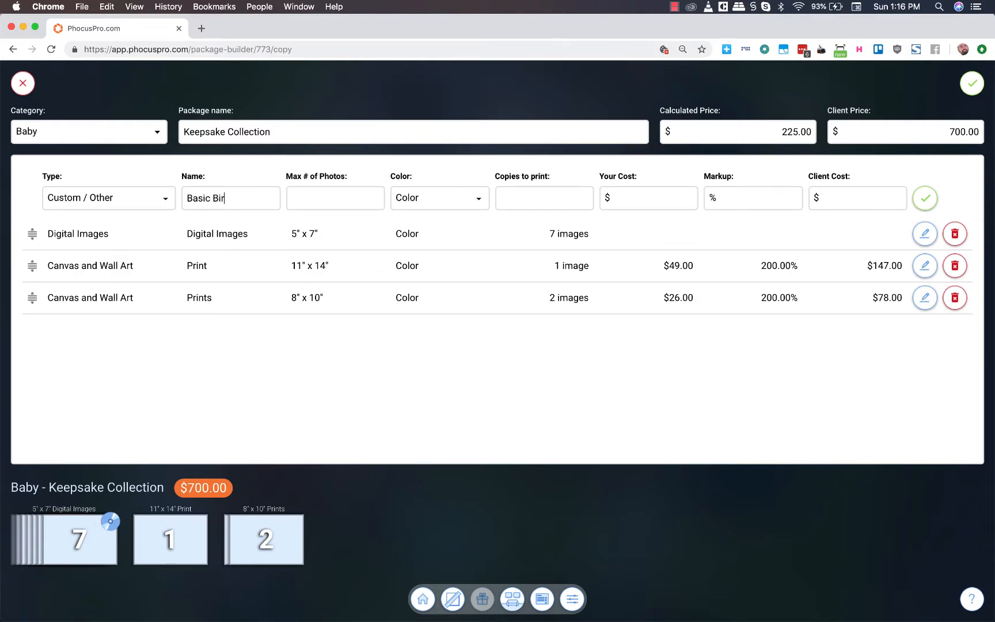
type("Announcement")
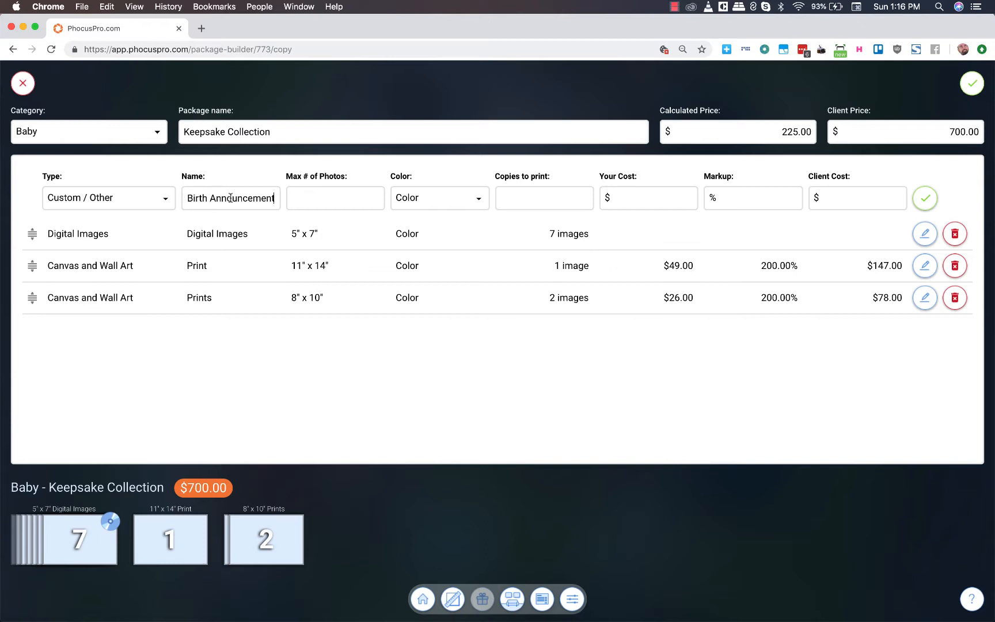
left_click(354, 197)
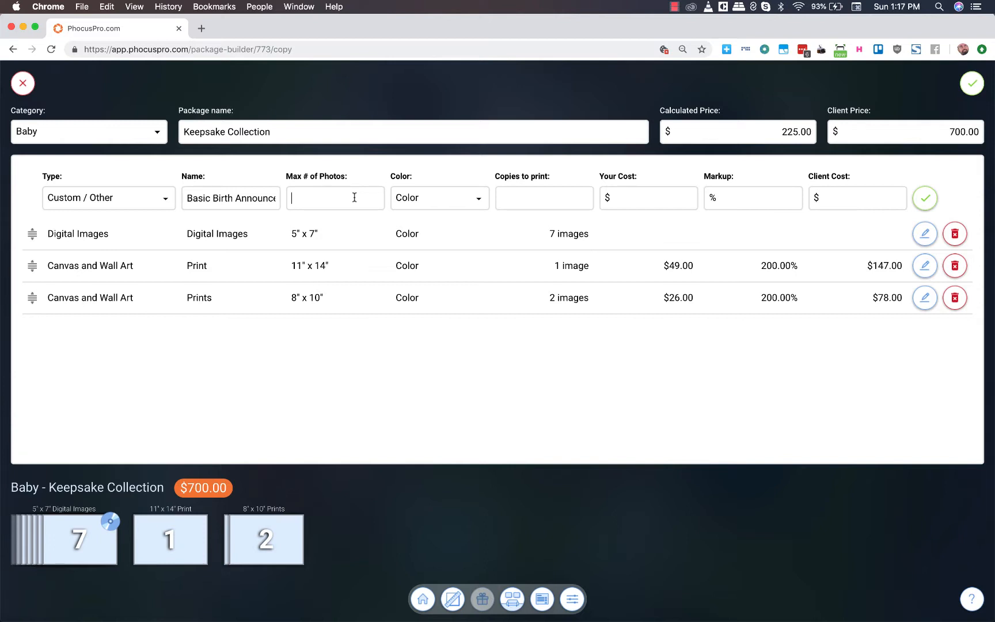
type("5")
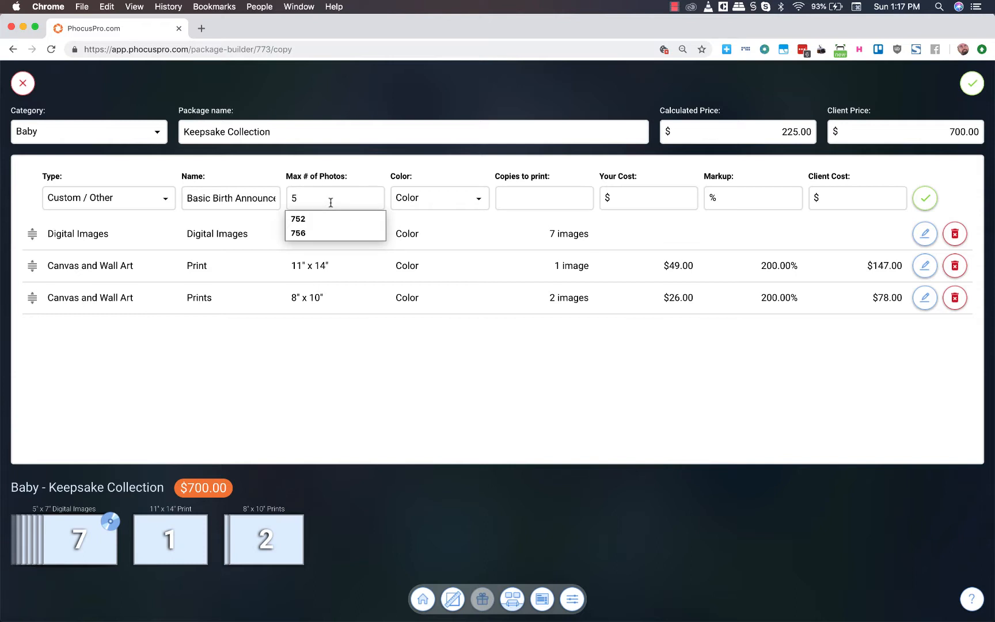
left_click(441, 199)
left_click(523, 196)
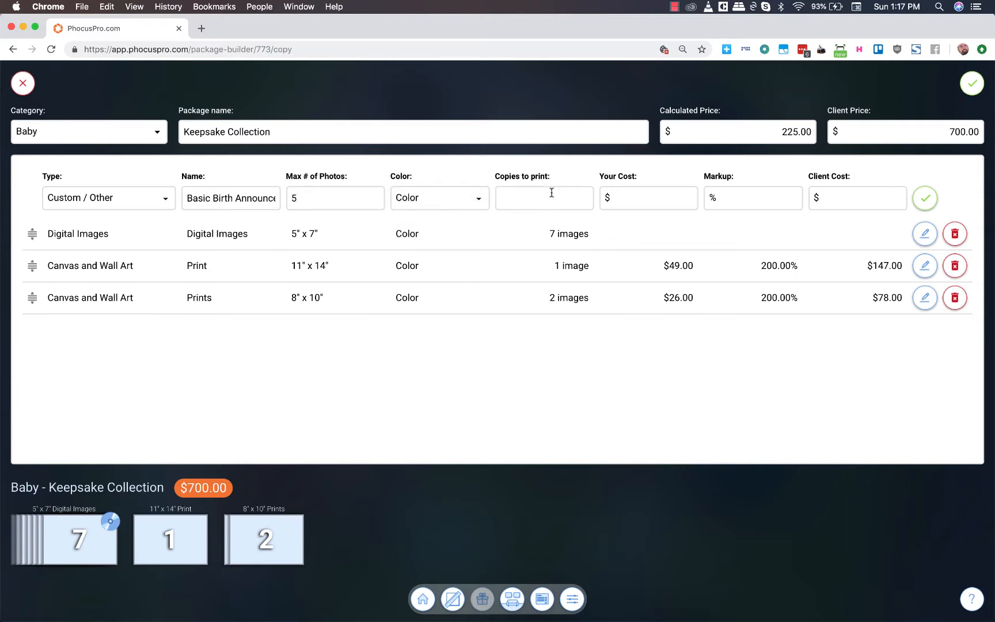
type("25")
left_click(931, 201)
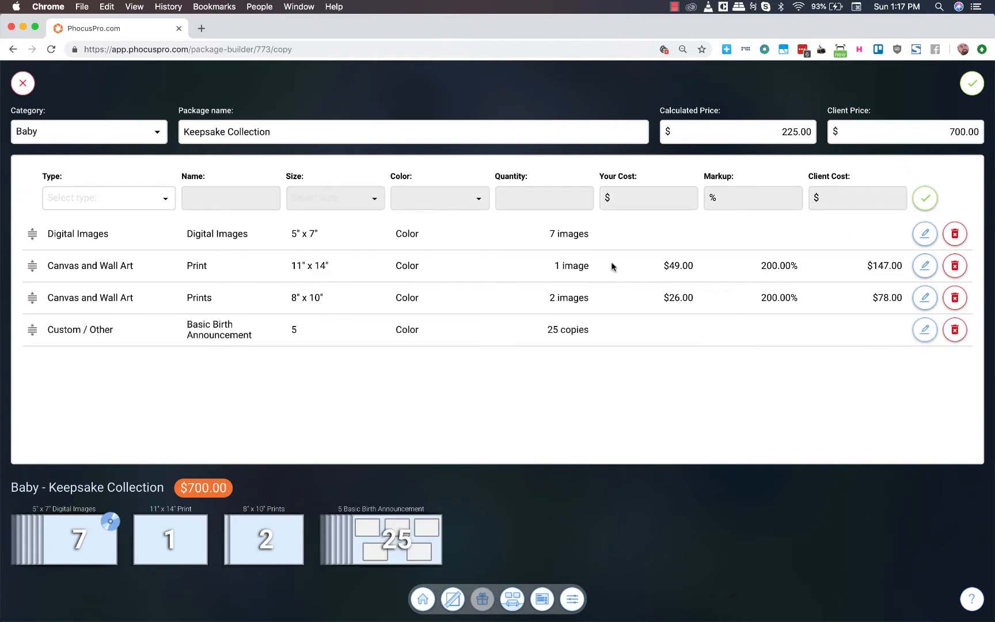
- Save the Baby Keepsake Collection package and review it in the package list
left_click(972, 84)
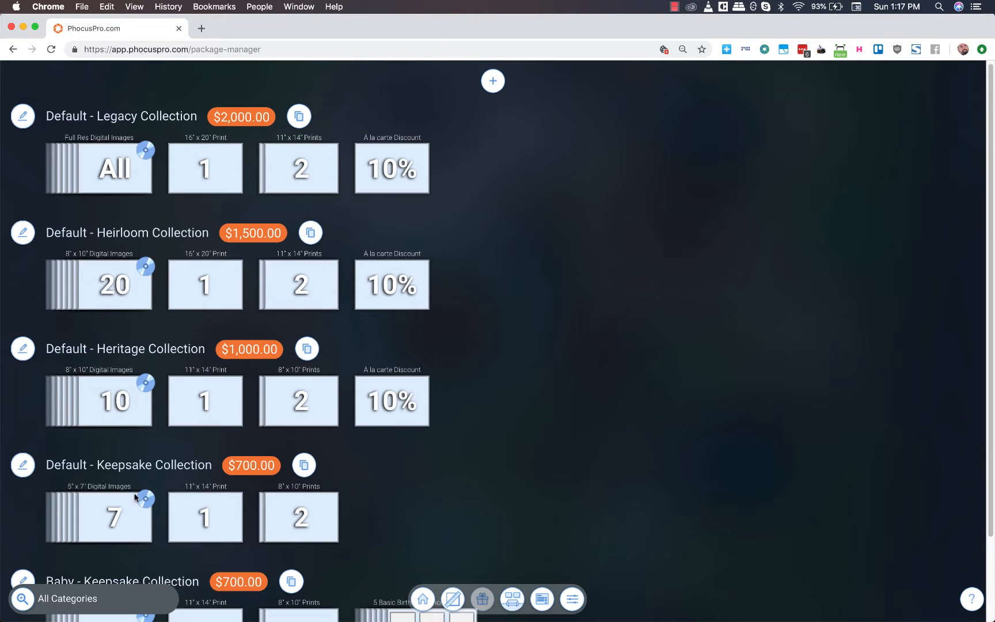
scroll(135, 497, "down", 3)
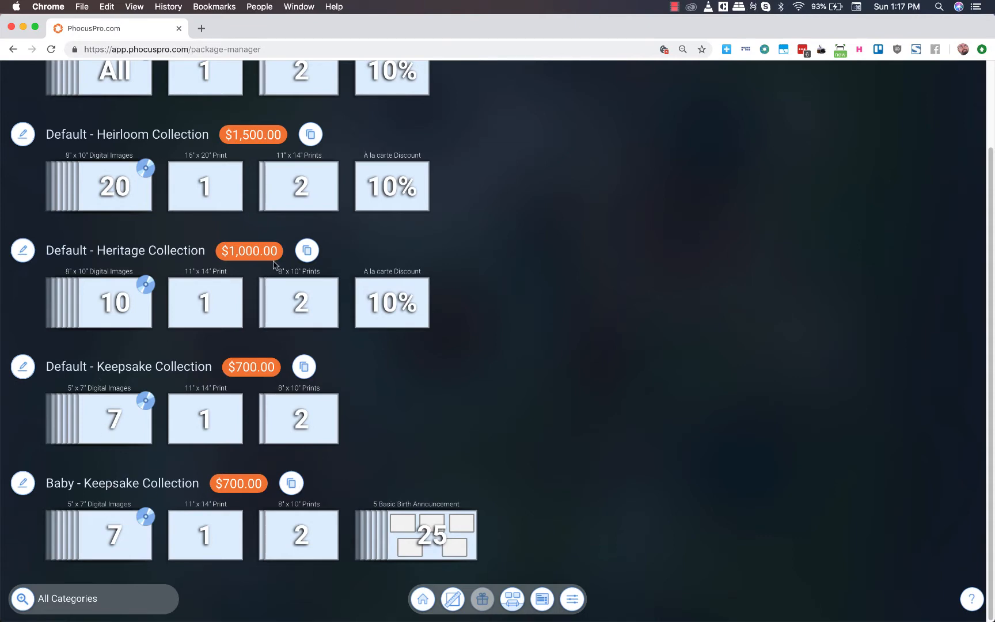
- Start a copy of the Default Heritage Collection package and set its category to Baby
left_click(308, 254)
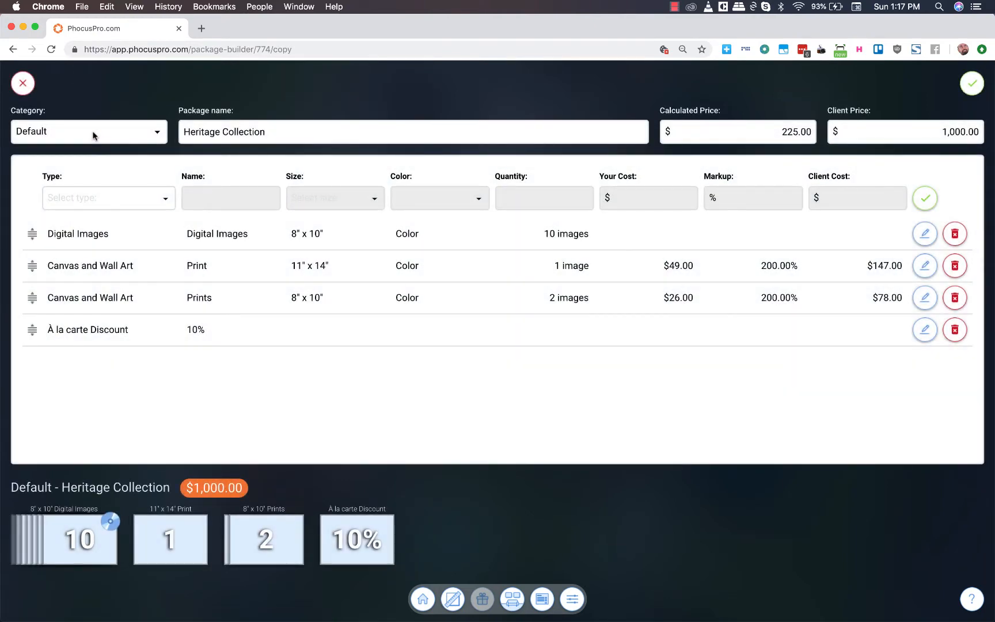
left_click(95, 132)
left_click(59, 173)
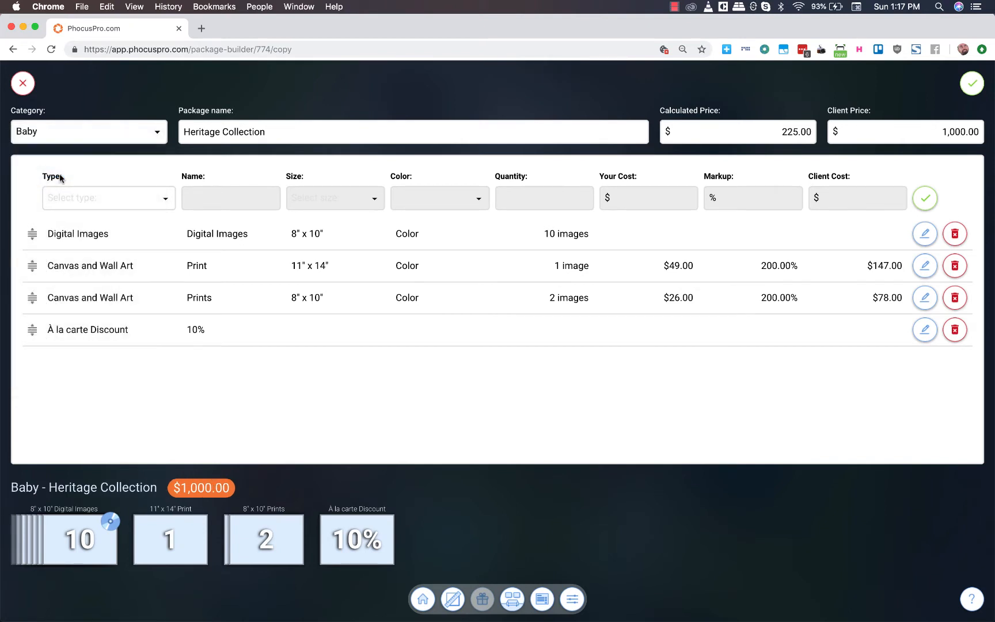
- Add a Custom / Other item named "Luxe Birth Announcement" to the Heritage Collection, with a maximum of 7 photos and 25 copies to print
left_click(103, 197)
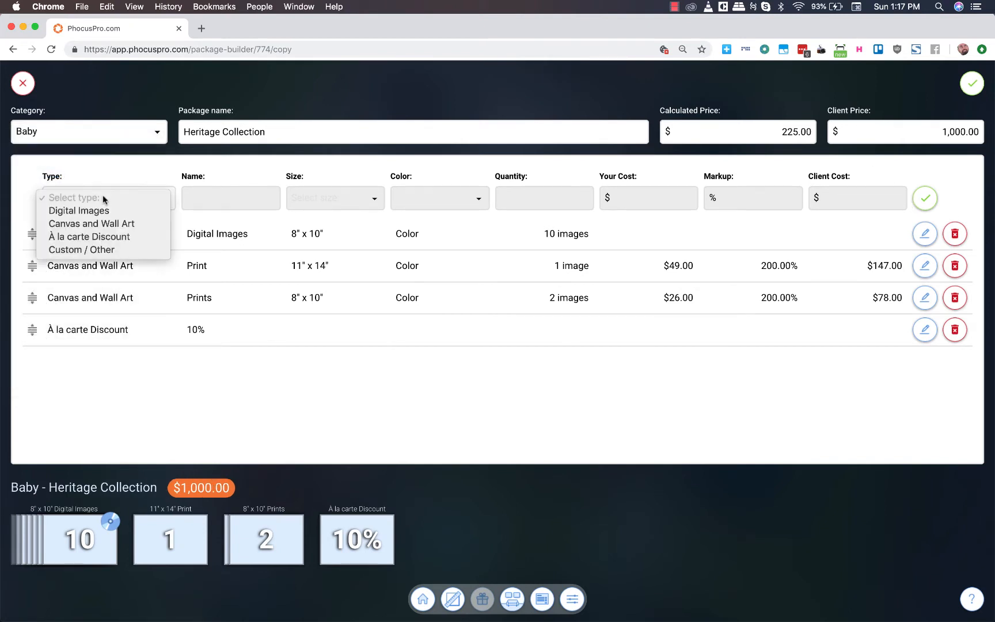
left_click(98, 250)
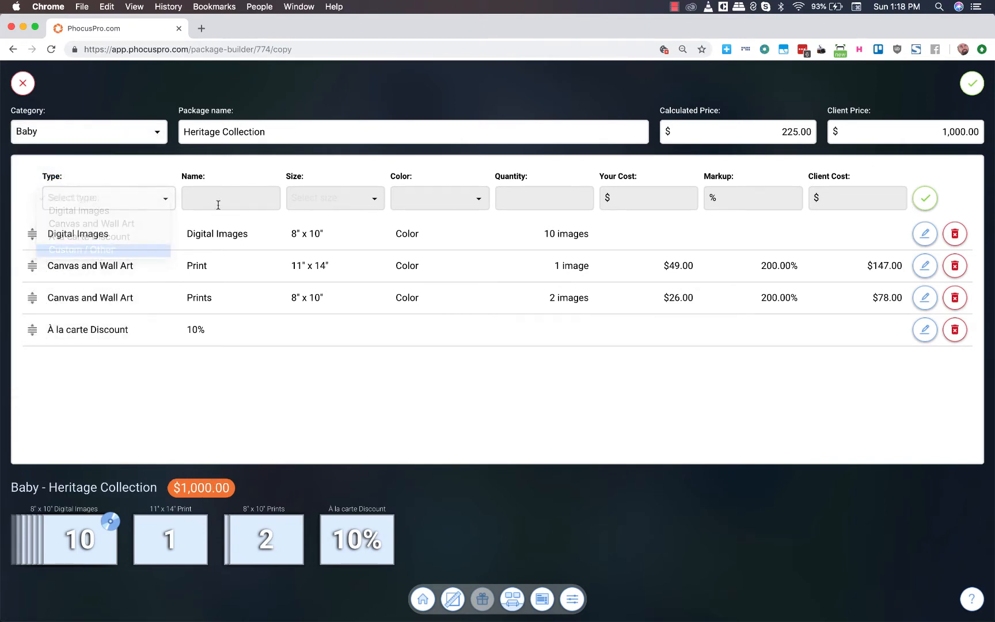
left_click(220, 201)
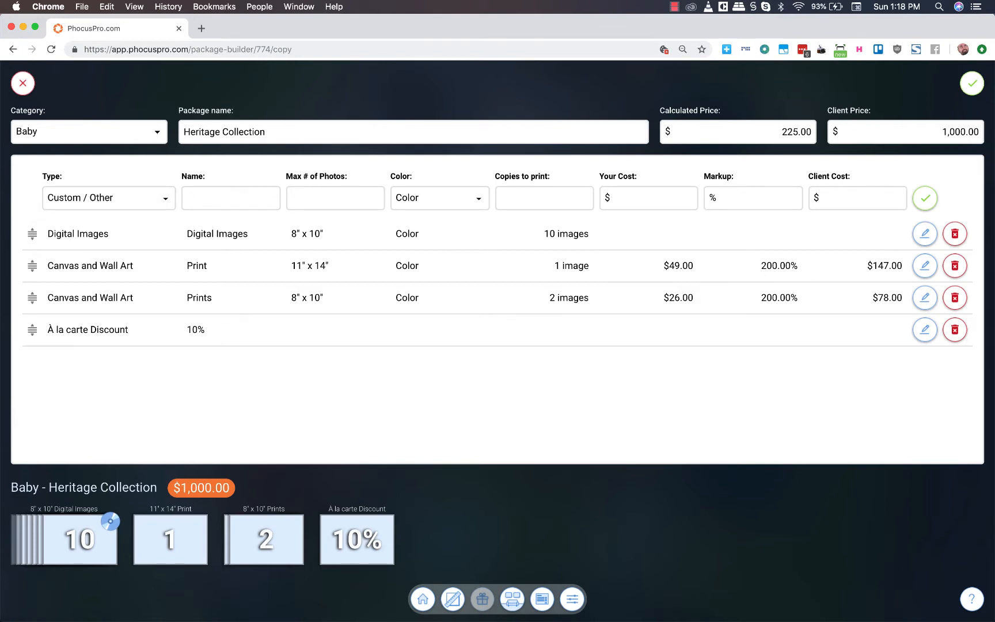
type("Luxe")
type(" Birth Annou")
type("ncement")
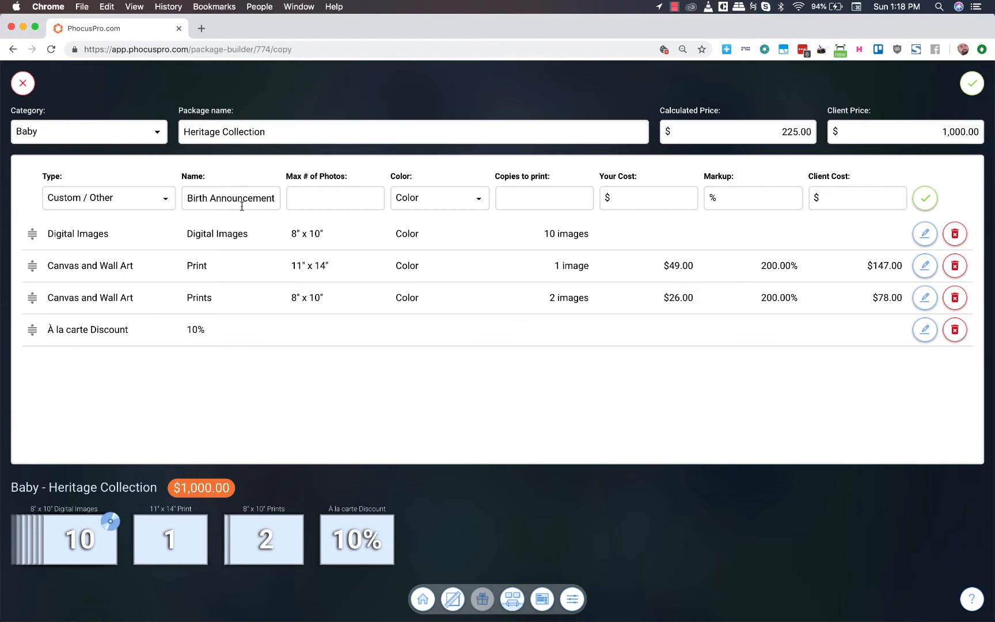
left_click(357, 201)
type("7")
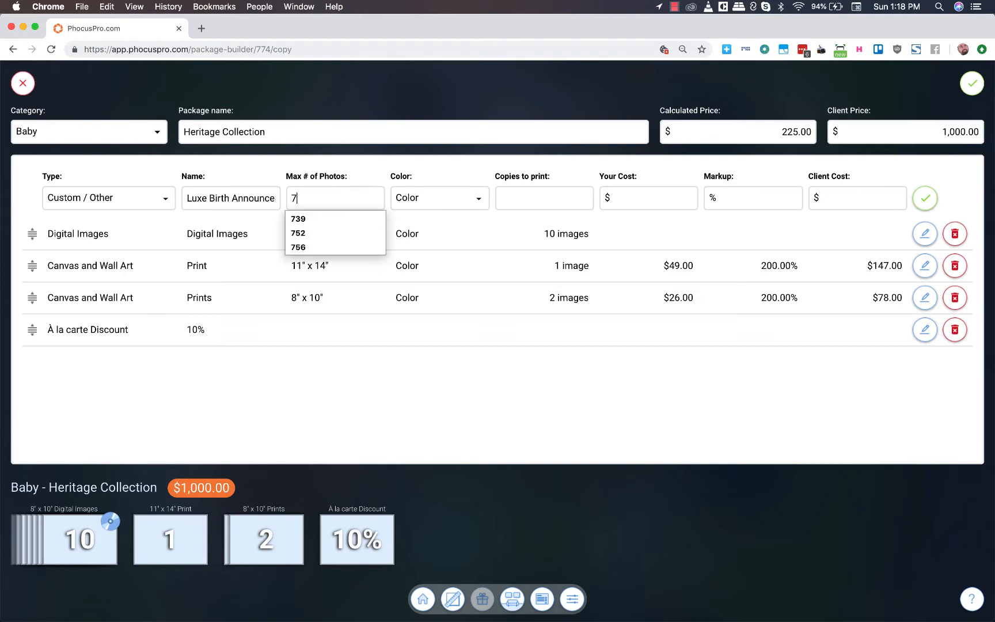
key("Tab")
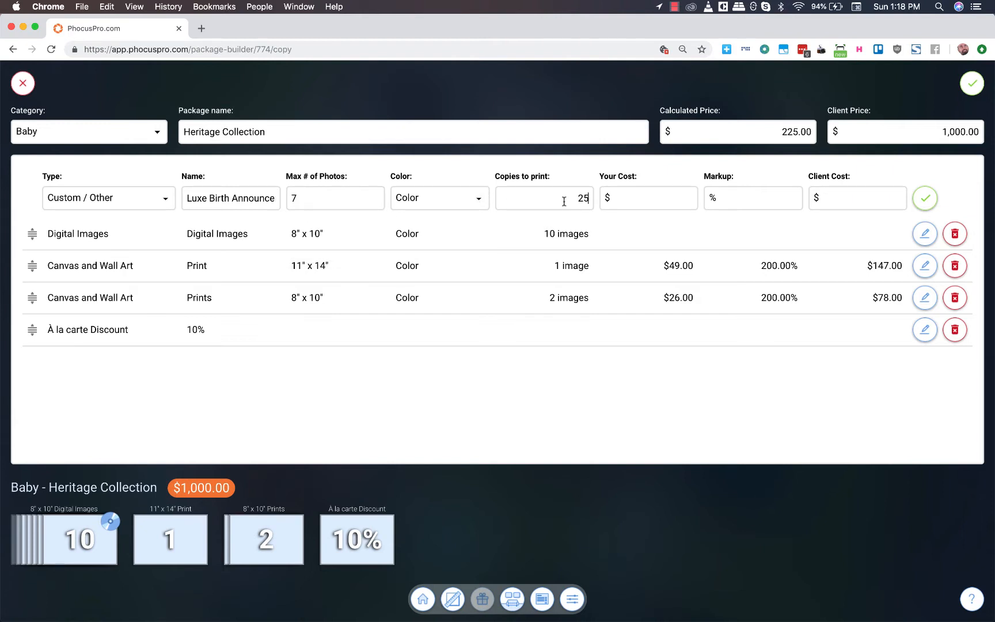
left_click(920, 203)
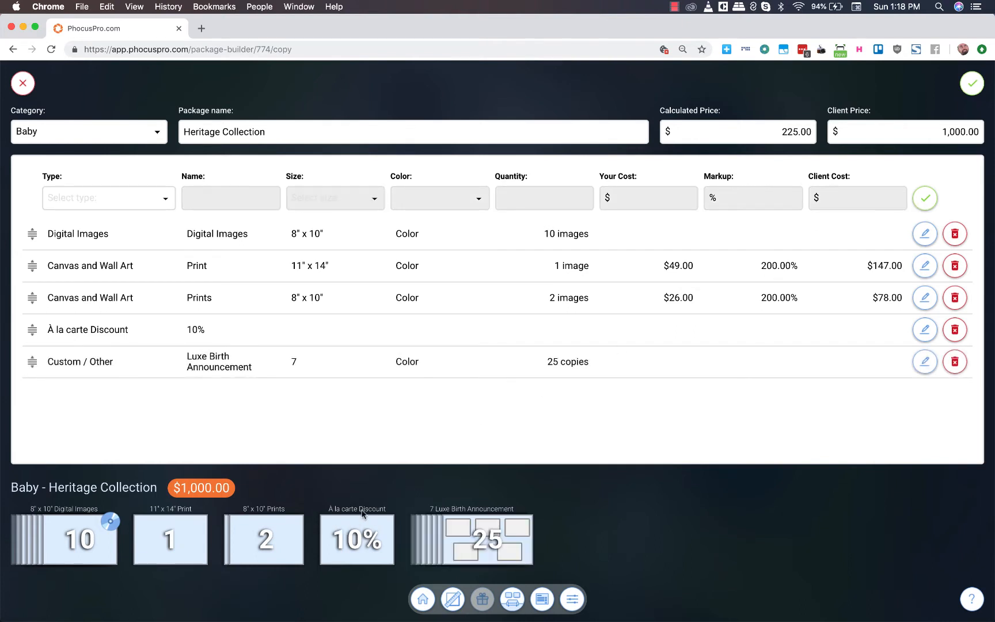
- Move the Luxe Birth Announcement above the À la carte Discount and save the Baby Heritage Collection package
left_click_drag(33, 361, 32, 330)
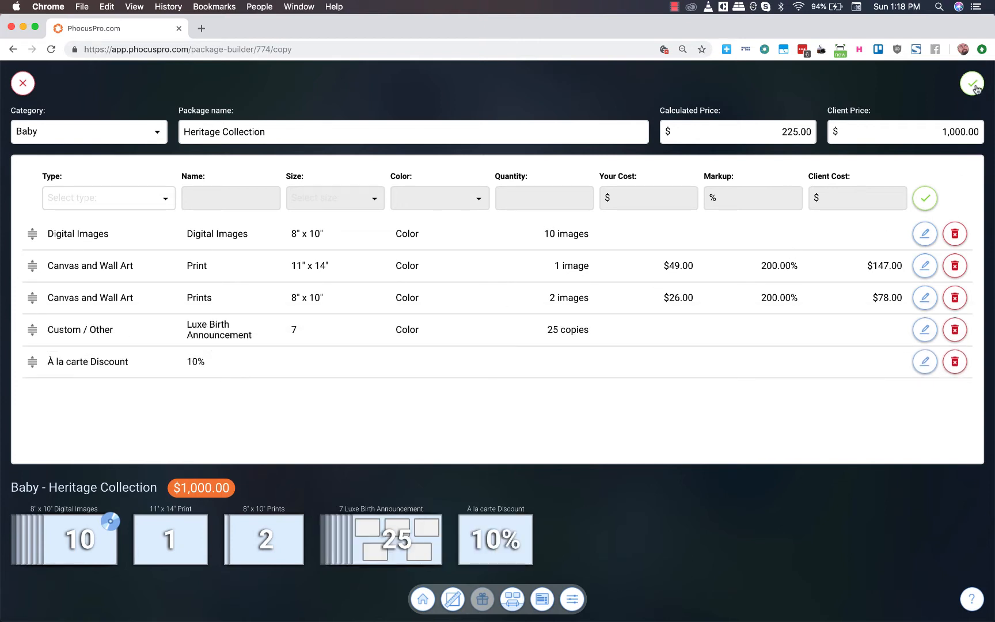
left_click(973, 86)
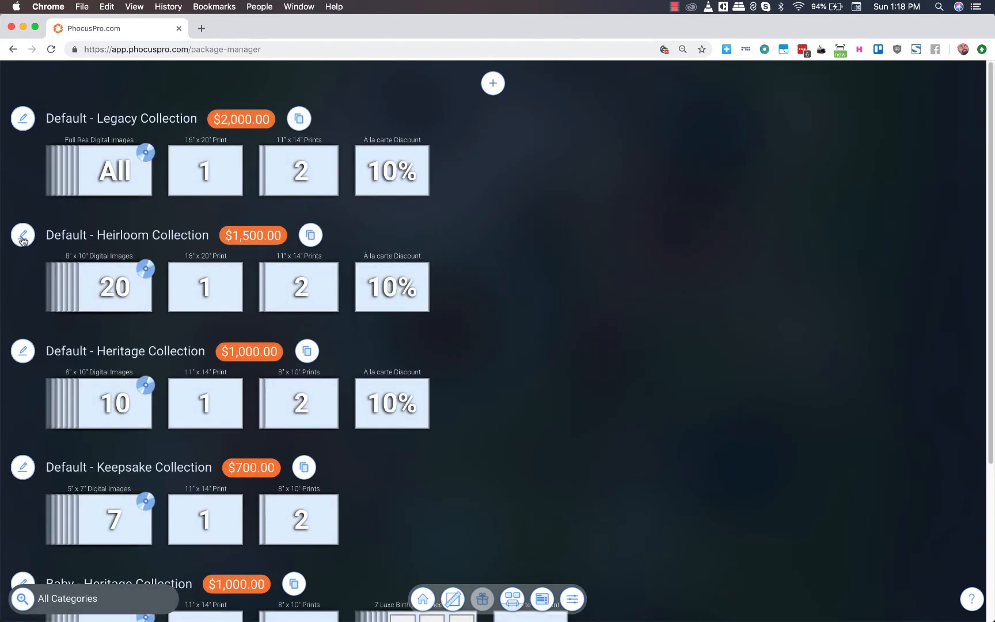
- Start a copy of the Default Heirloom Collection package and set its category to Baby
left_click(310, 235)
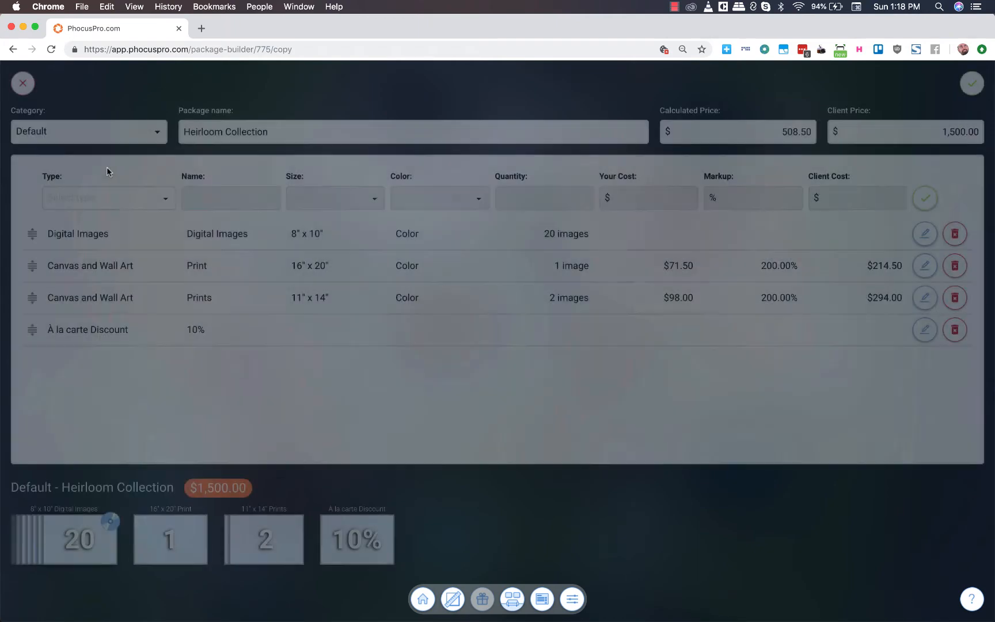
left_click(86, 135)
left_click(57, 165)
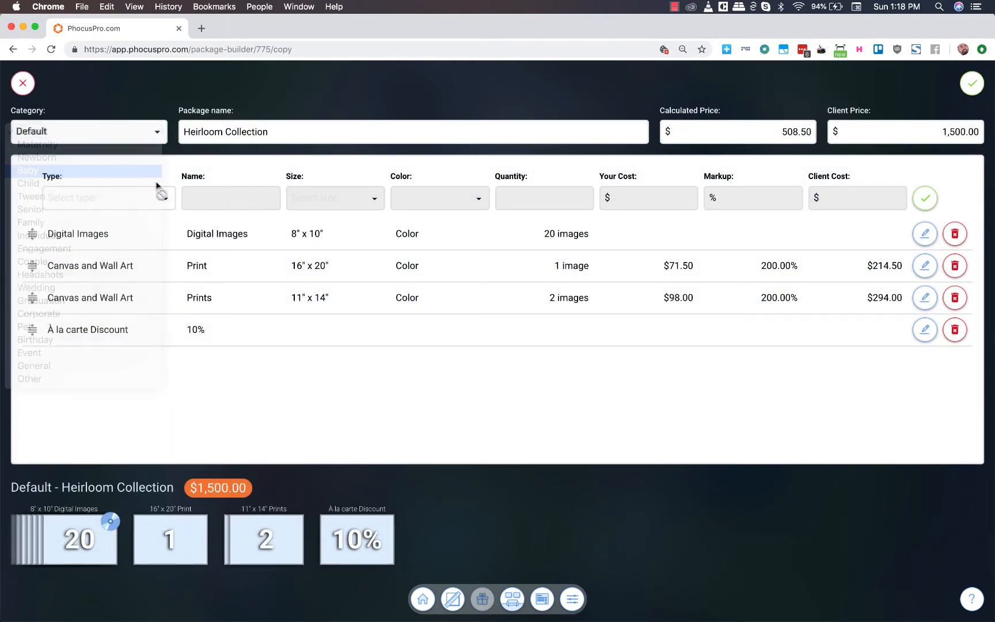
- Add a Custom / Other item named "Luxe Birth Announcement" to the Heirloom Collection, with a maximum of 7 photos and 25 copies to print
left_click(136, 194)
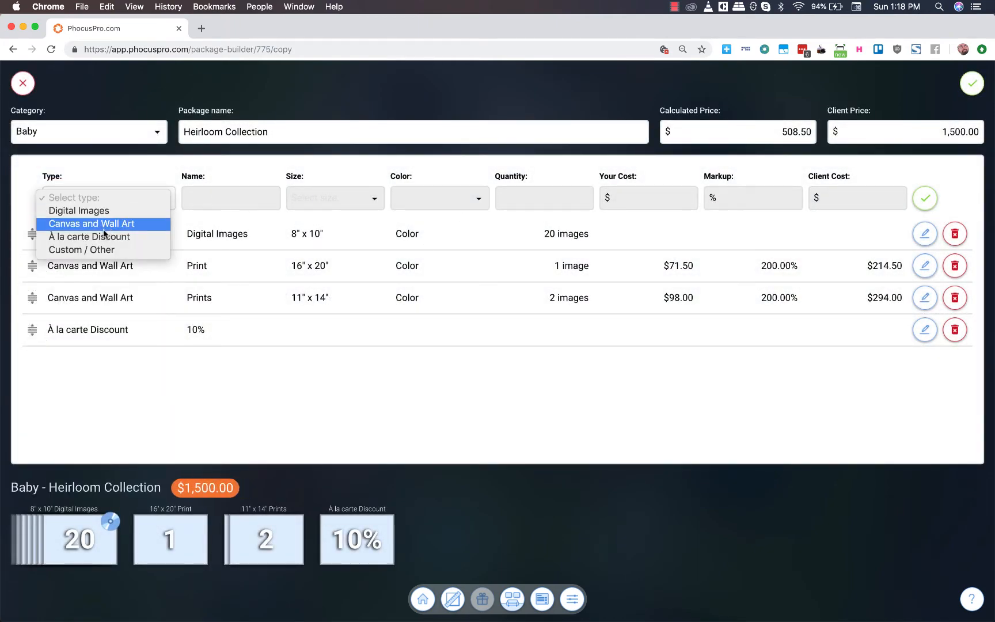
left_click(98, 249)
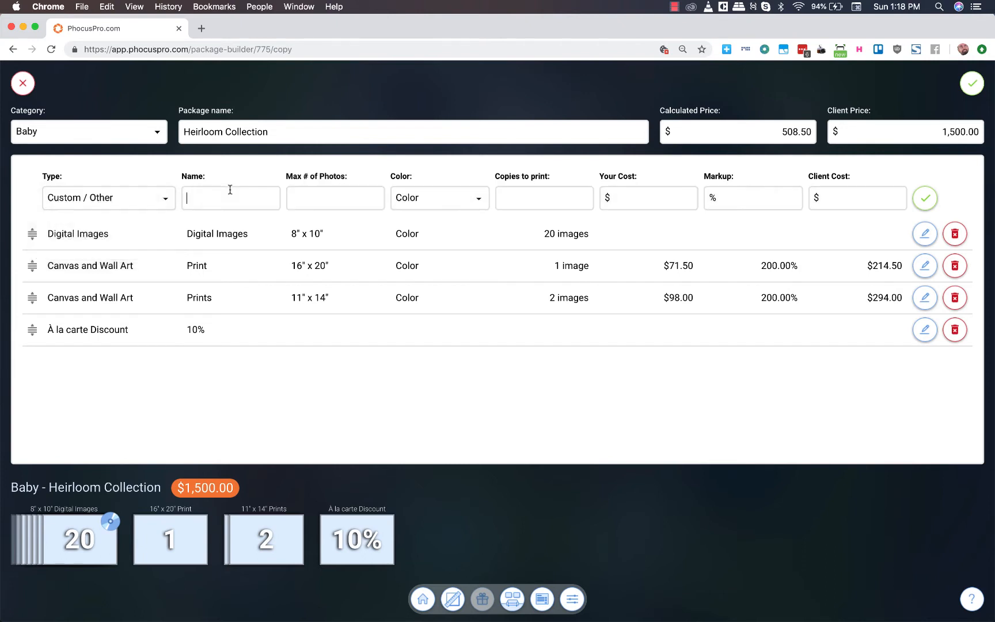
type("J")
type("L")
type("u")
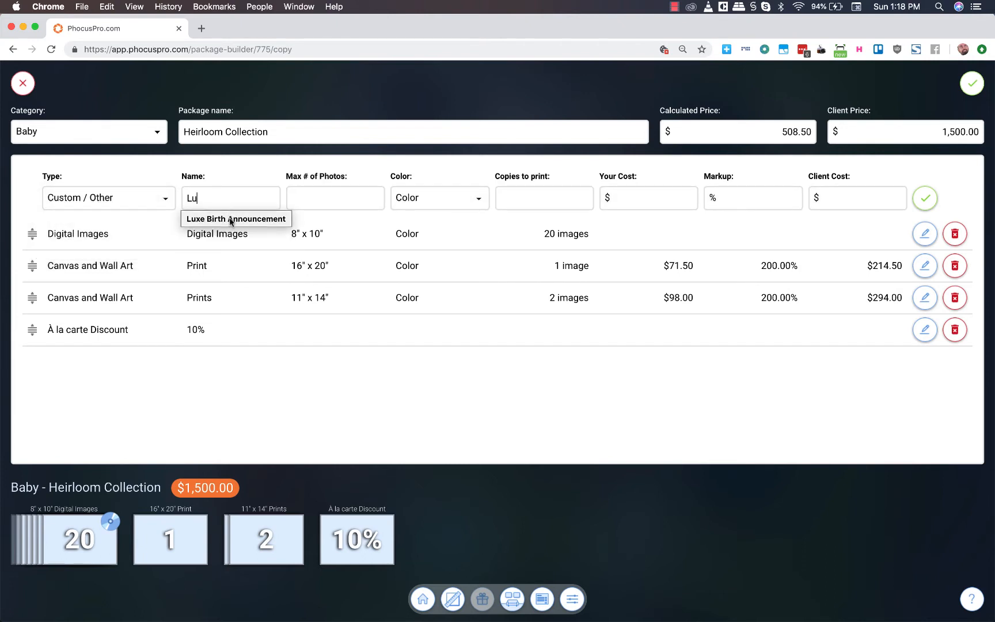
left_click(233, 219)
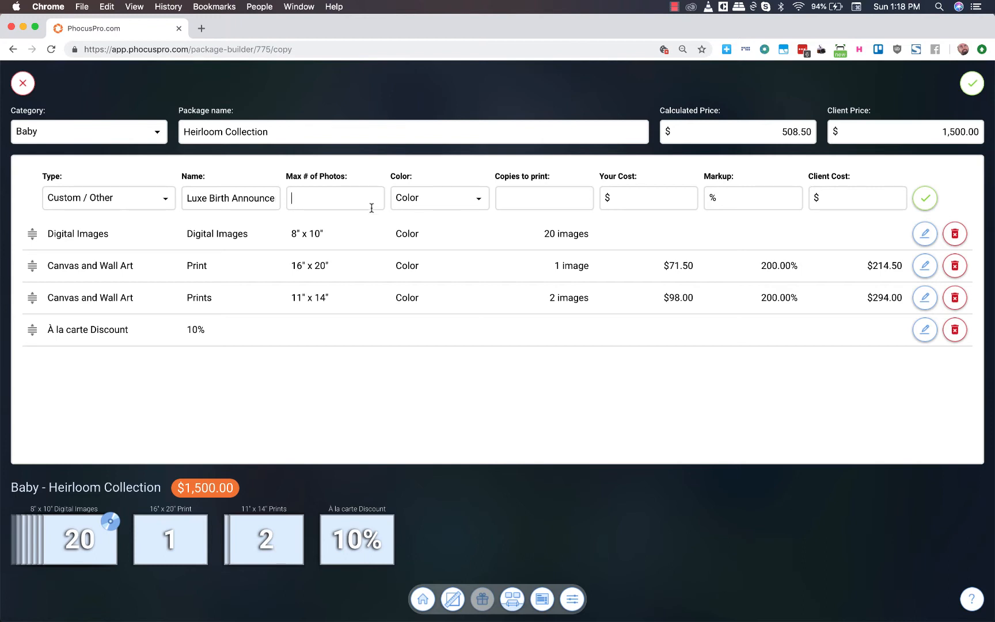
type("7")
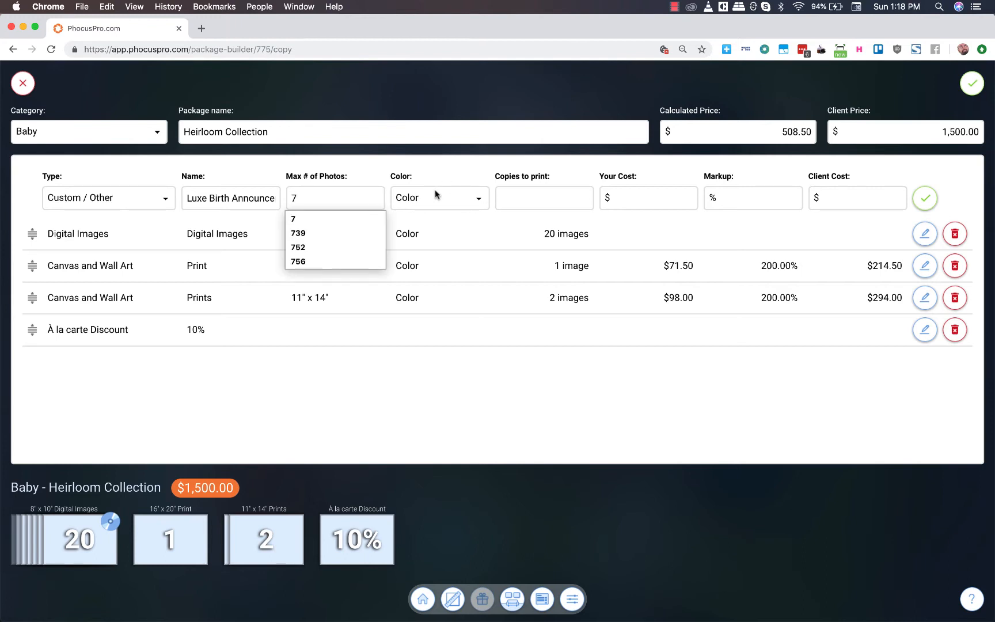
left_click(567, 198)
type("25")
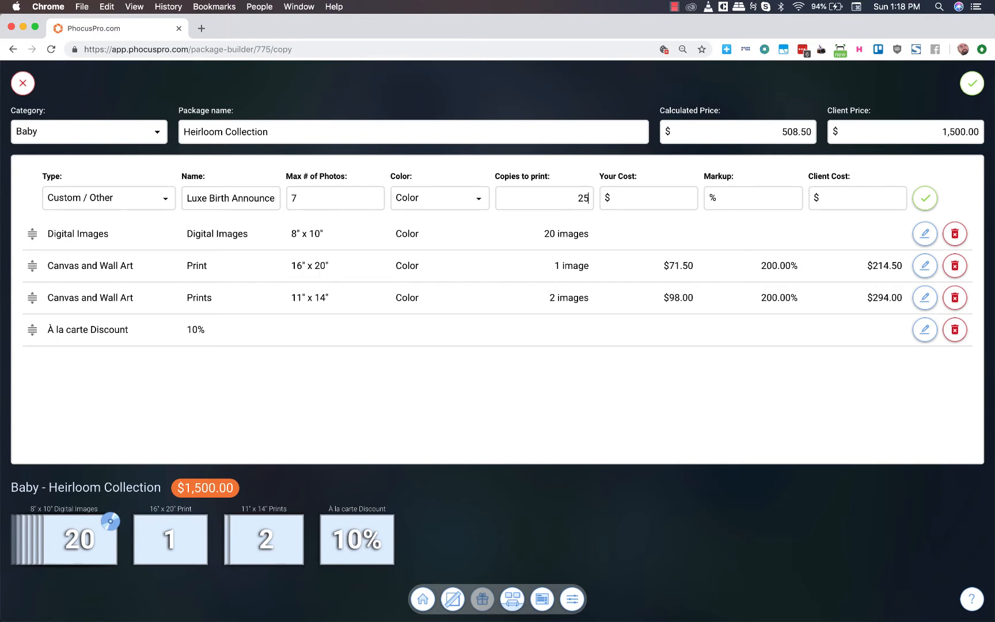
left_click(926, 201)
- Move the Luxe Birth Announcement above the À la carte Discount and save the Baby Heirloom Collection package
left_click_drag(32, 358, 32, 324)
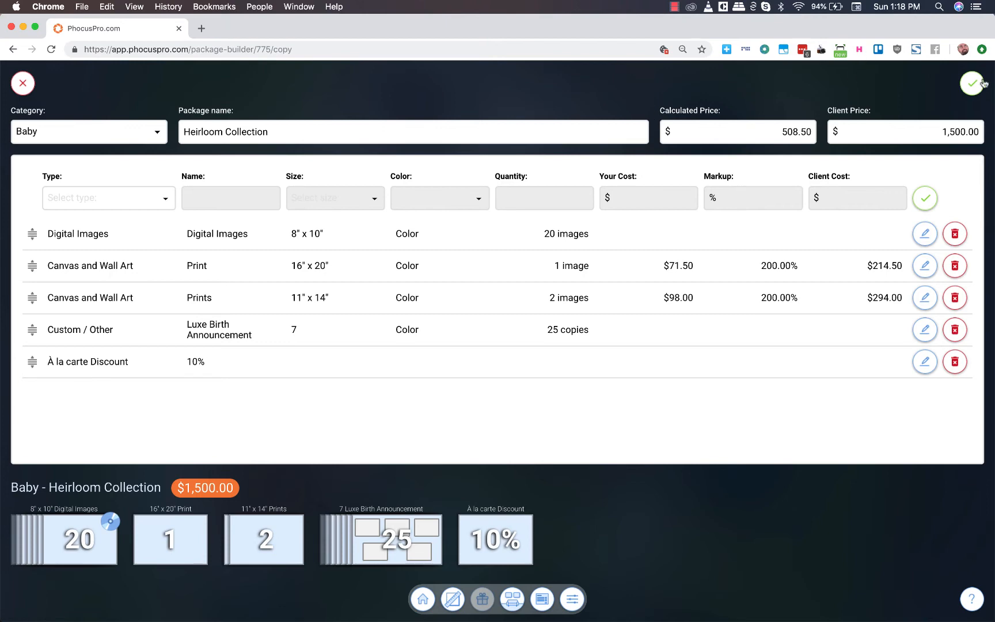
left_click(972, 83)
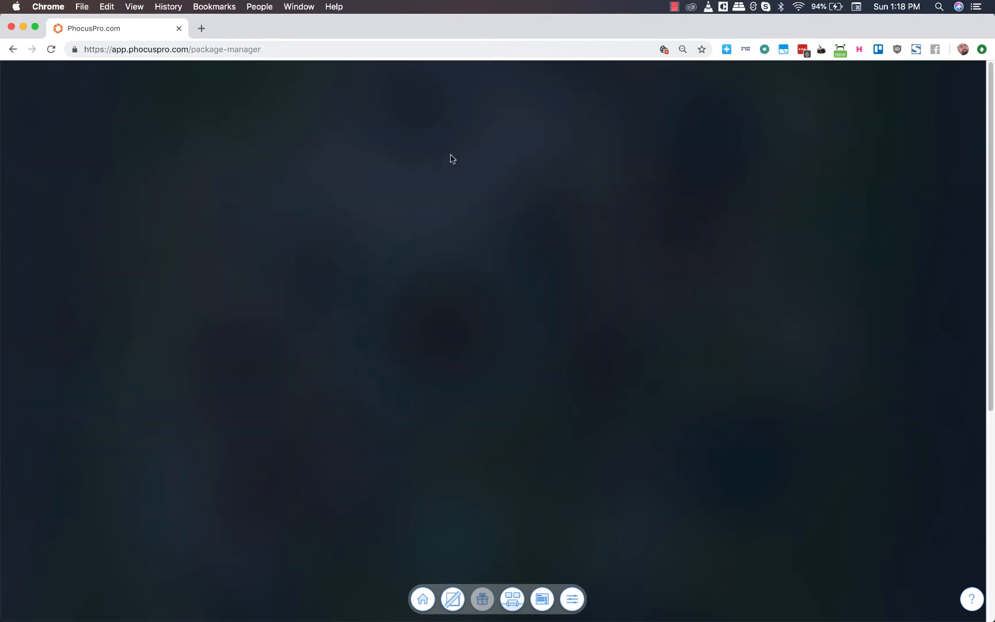
- Start a copy of the Default Legacy Collection package and set its category to Baby
left_click(299, 119)
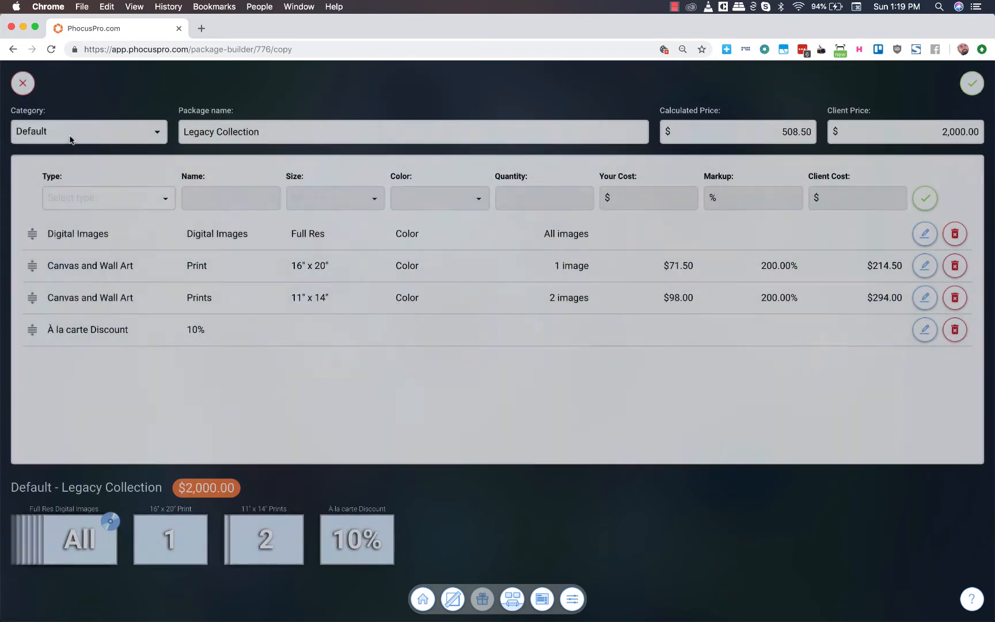
left_click(71, 139)
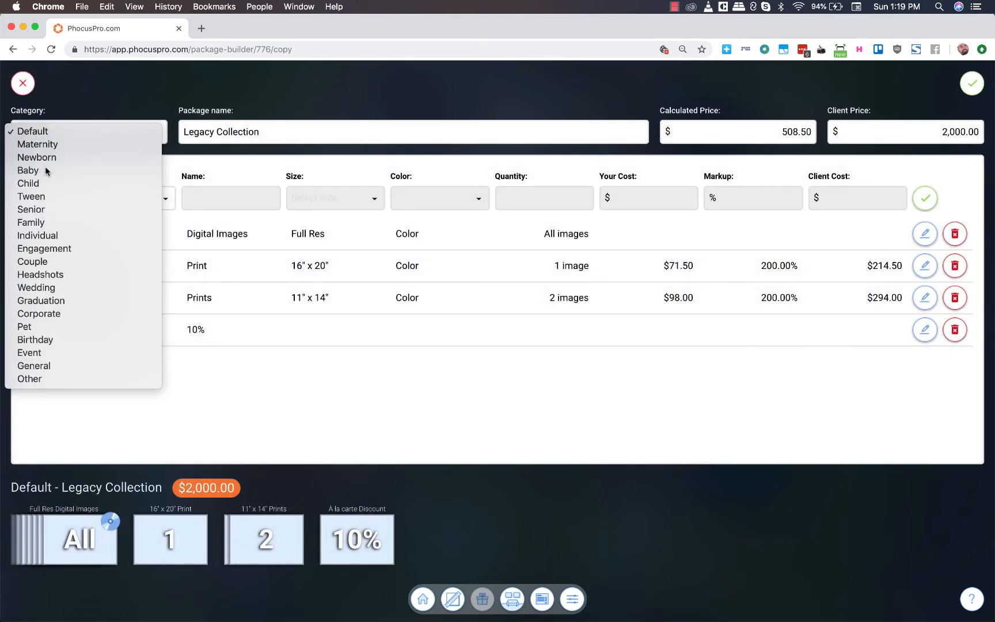
left_click(45, 166)
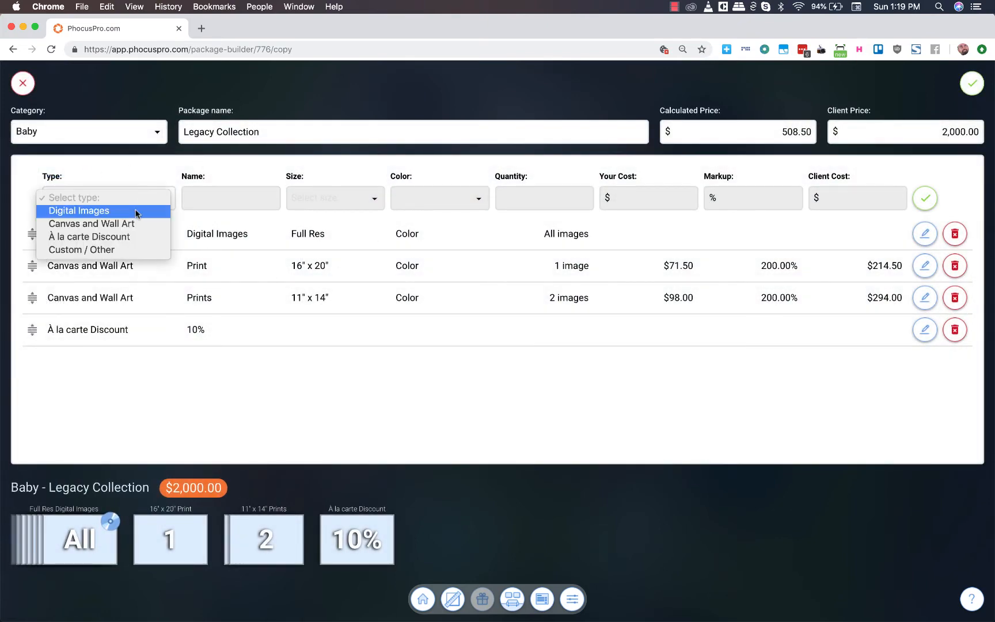
- Add a Custom / Other item named "Luxe Birth Announcement" to the Legacy Collection, with a maximum of 7 photos and 25 copies to print
left_click(89, 249)
left_click(209, 198)
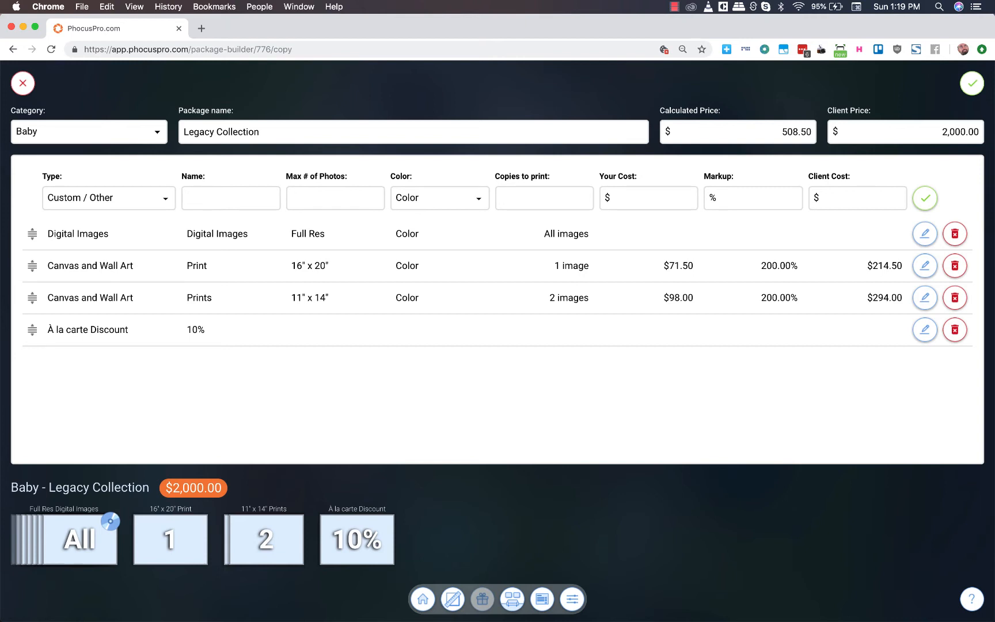
type("L")
left_click(220, 232)
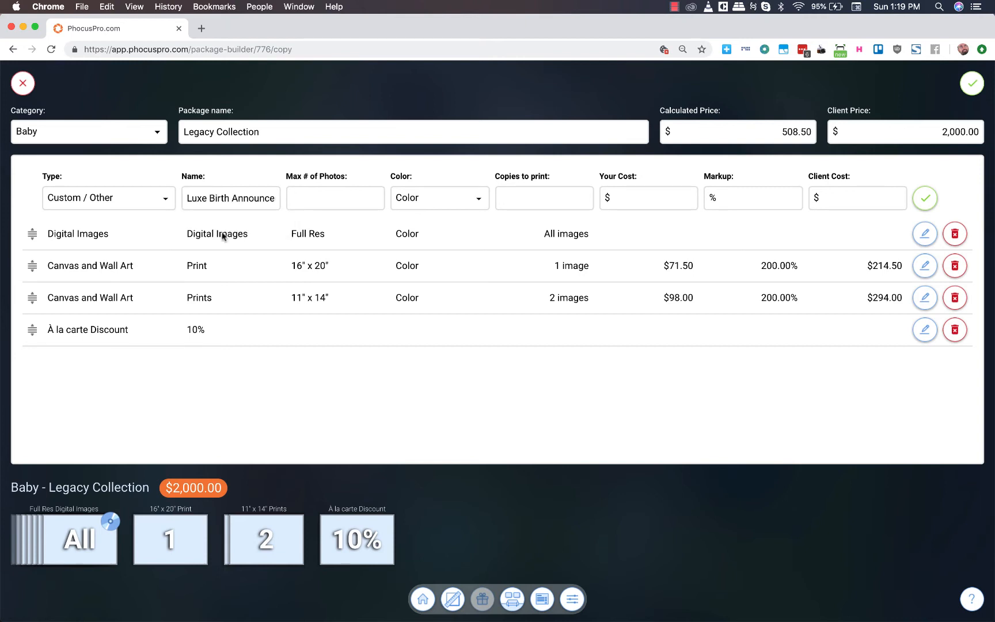
left_click(350, 202)
type("7")
left_click(554, 198)
type("25")
left_click(925, 198)
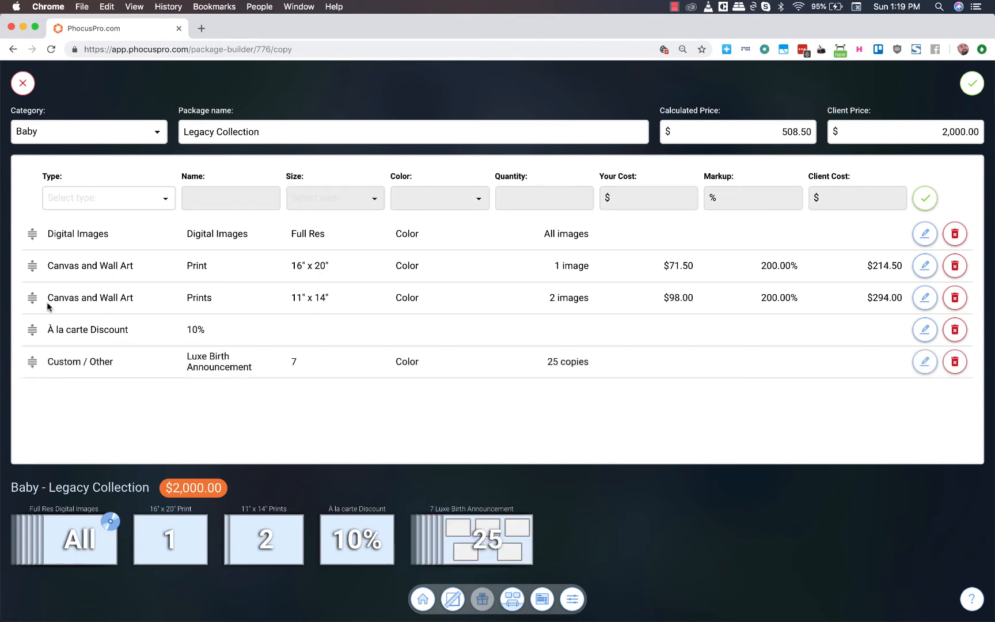
- Move the Luxe Birth Announcement above the À la carte Discount and save the Baby Legacy Collection package
left_click_drag(32, 361, 36, 329)
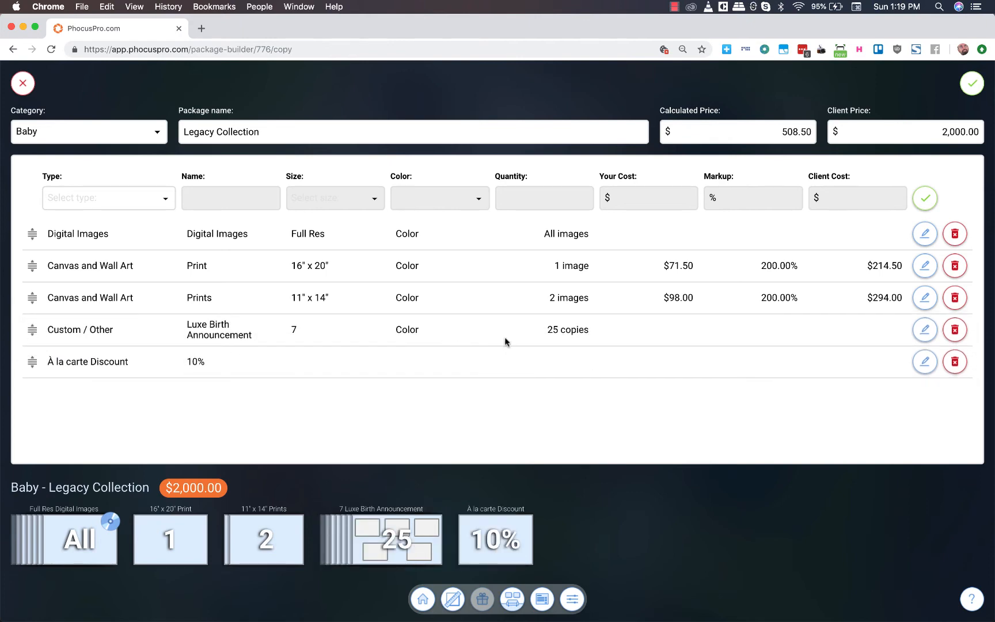
left_click(973, 87)
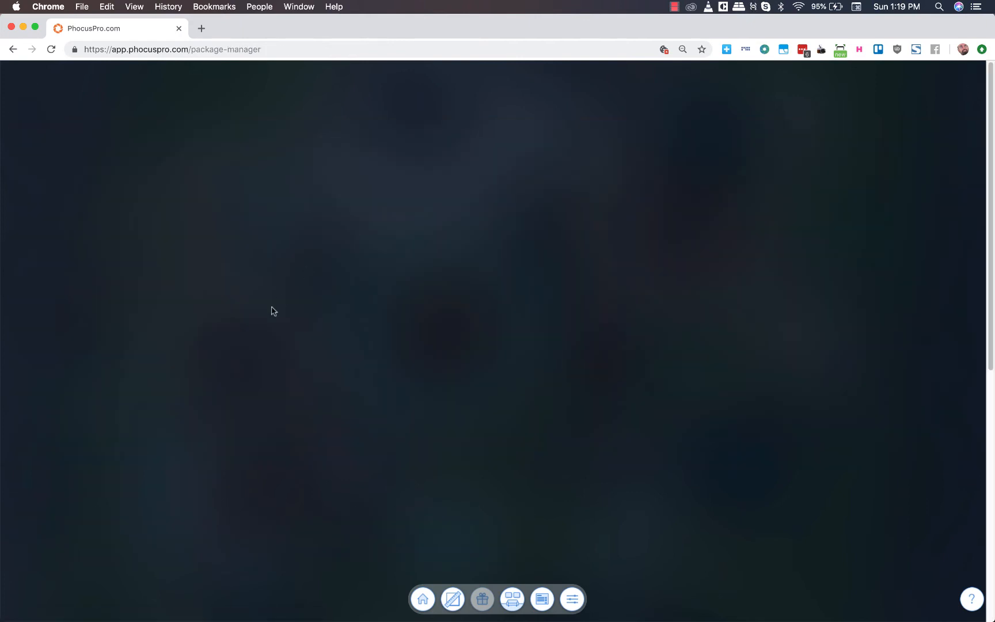
- Review the saved packages and filter the package list by the Default category, followed by the Baby category
scroll(173, 459, "down", 10)
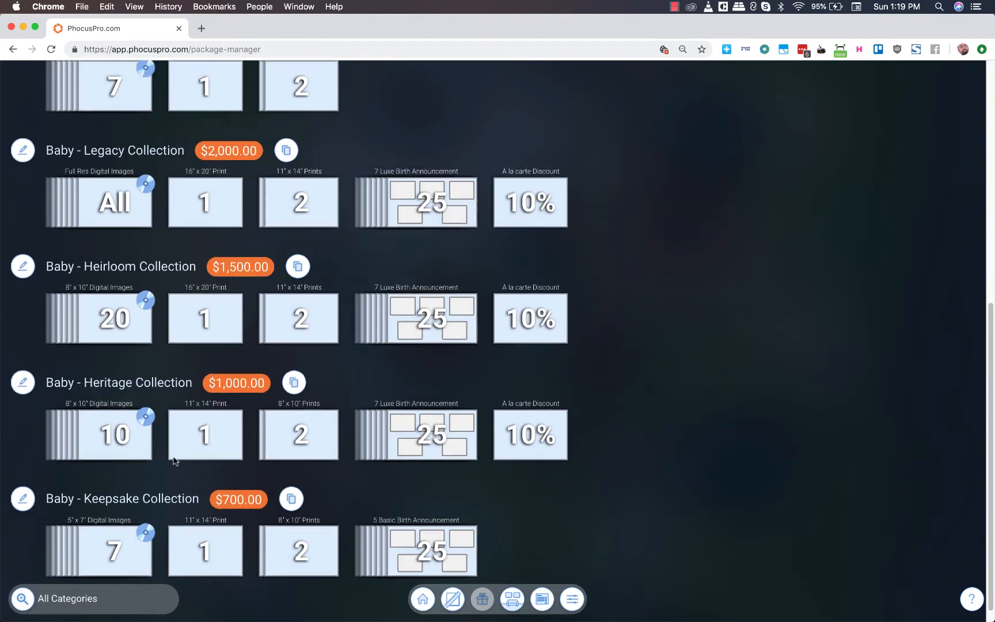
scroll(174, 460, "up", 10)
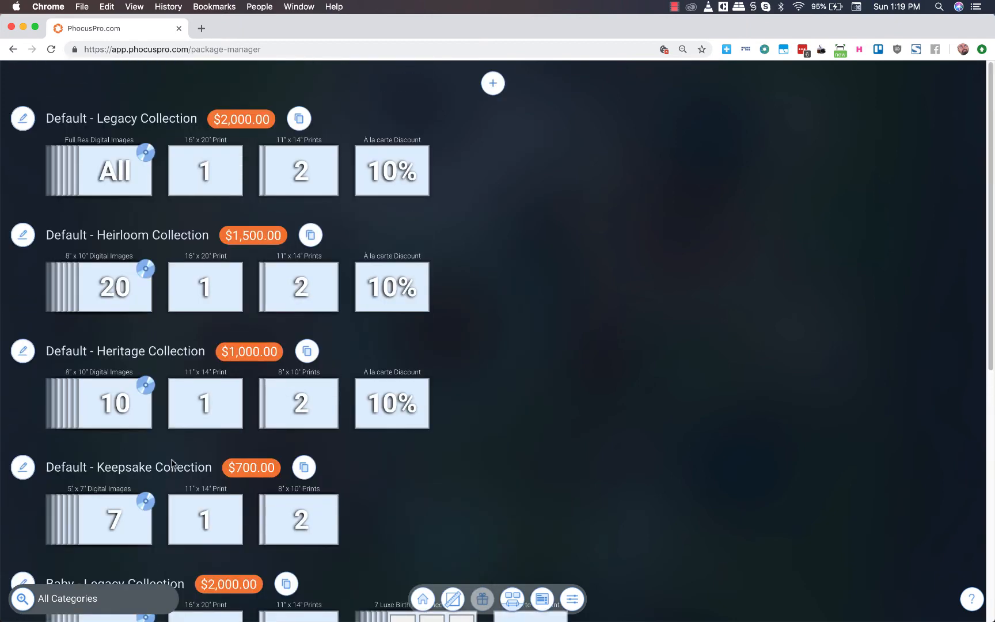
scroll(153, 462, "down", 2)
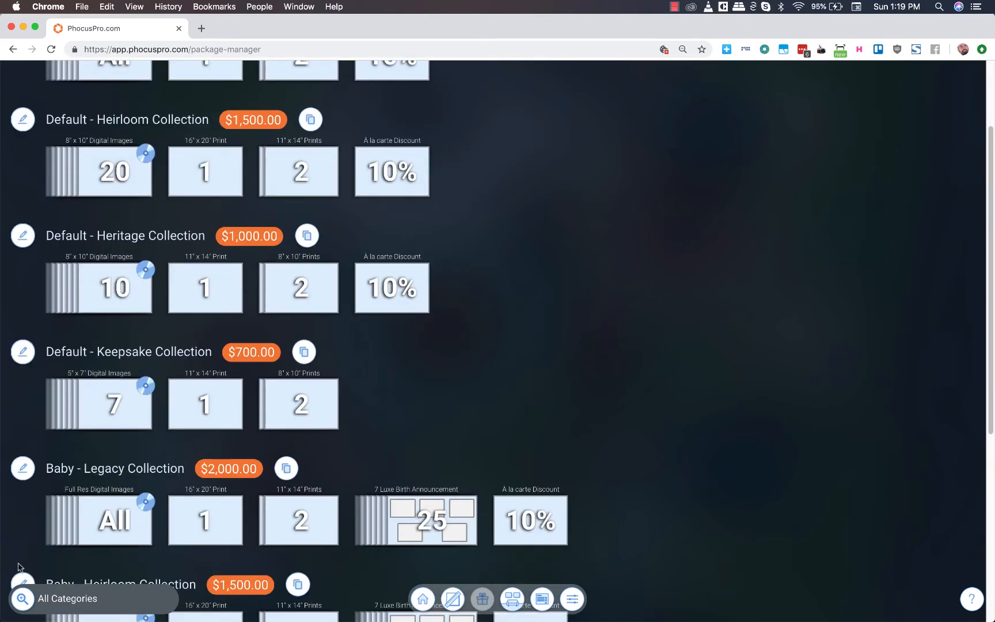
left_click(76, 600)
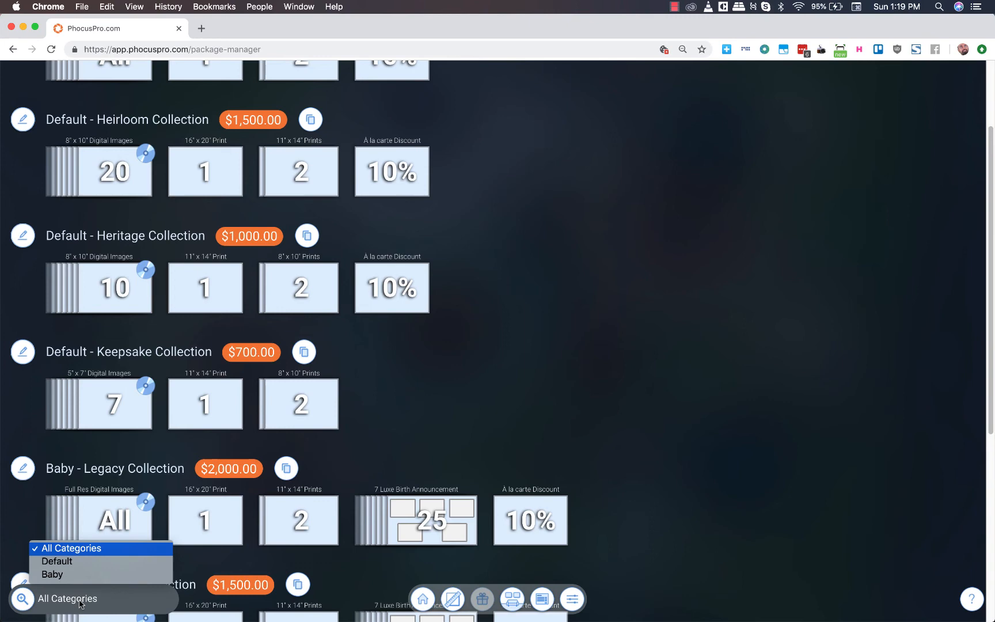
left_click(67, 566)
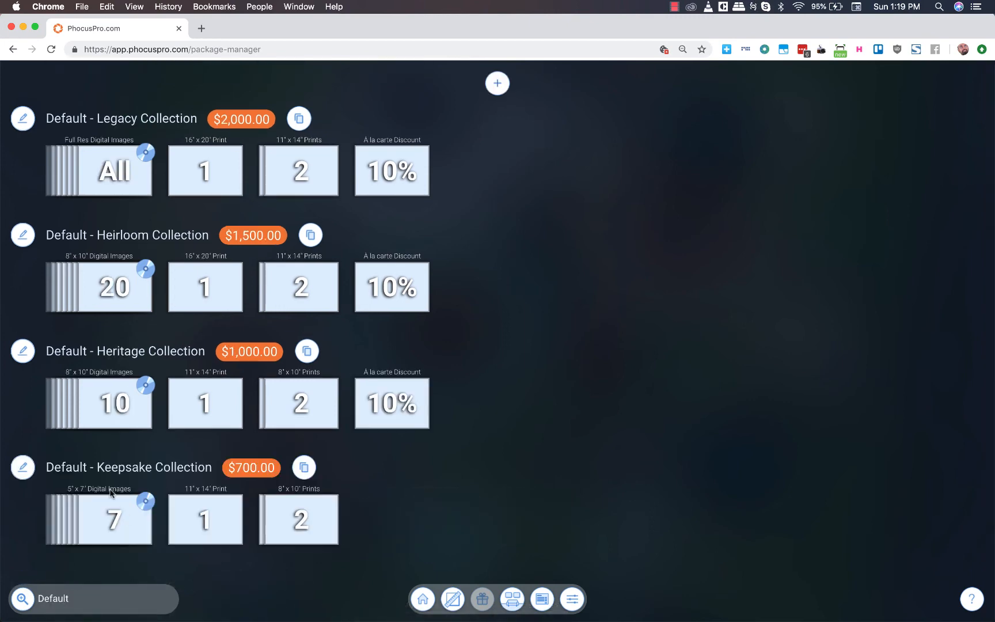
left_click(89, 598)
left_click(70, 572)
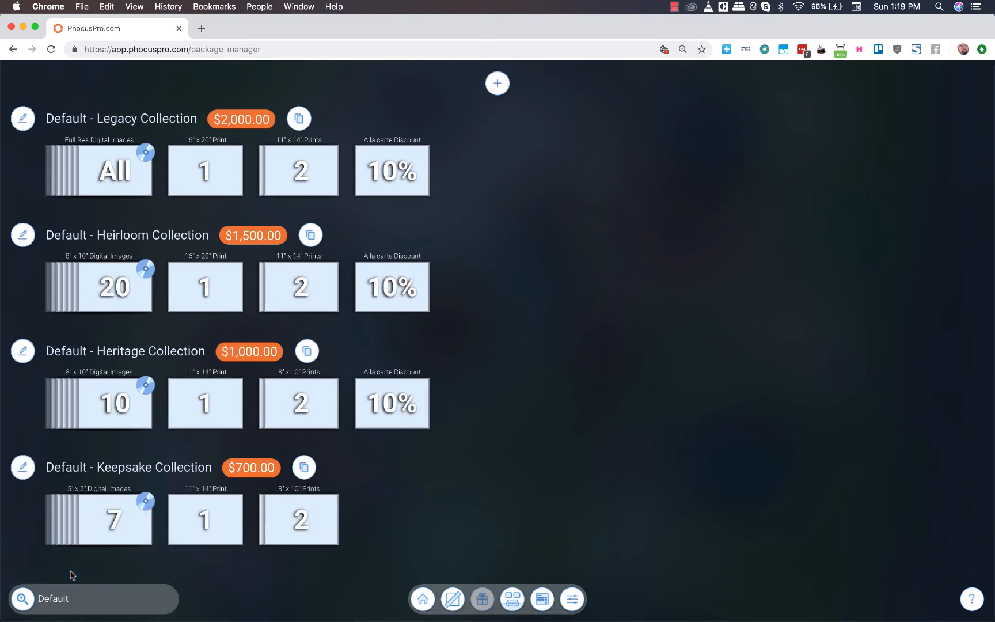